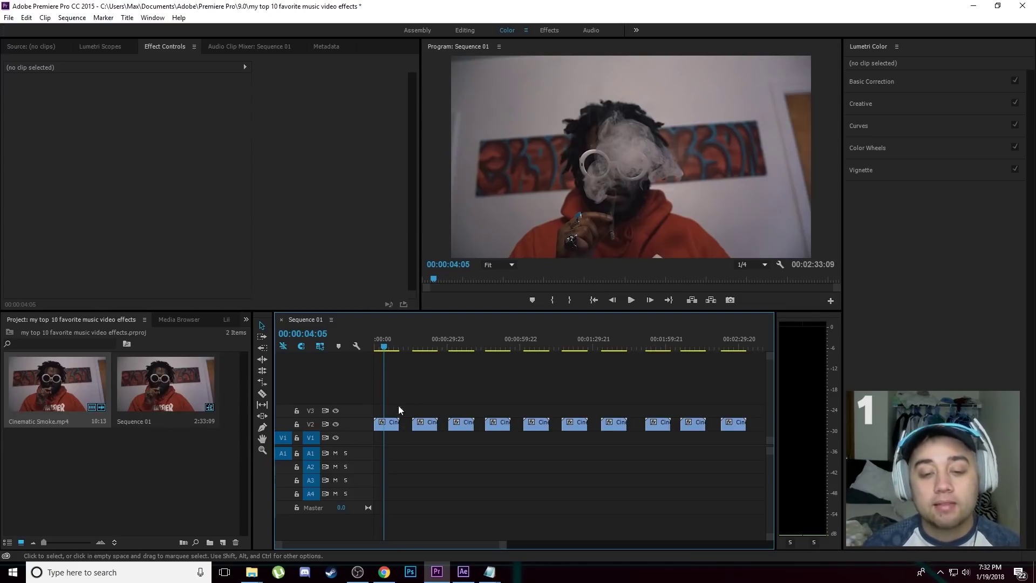
Replace the first Cinematic Smoke.mp4 clip on V2 with an After Effects composition and open its footage layer for painting
right_click(393, 429)
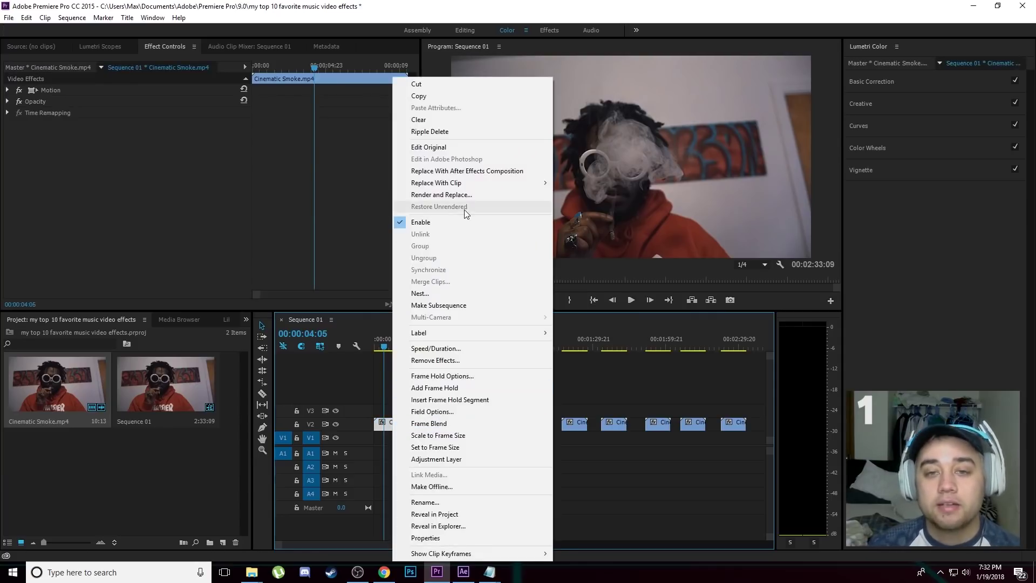
click(467, 172)
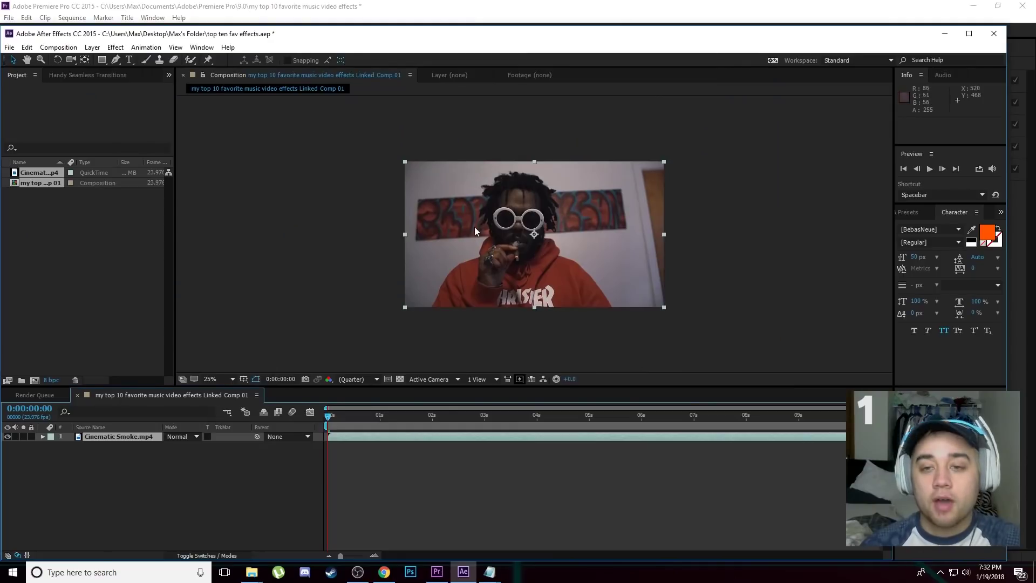
scroll(494, 232, up, 4)
scroll(552, 268, down, 4)
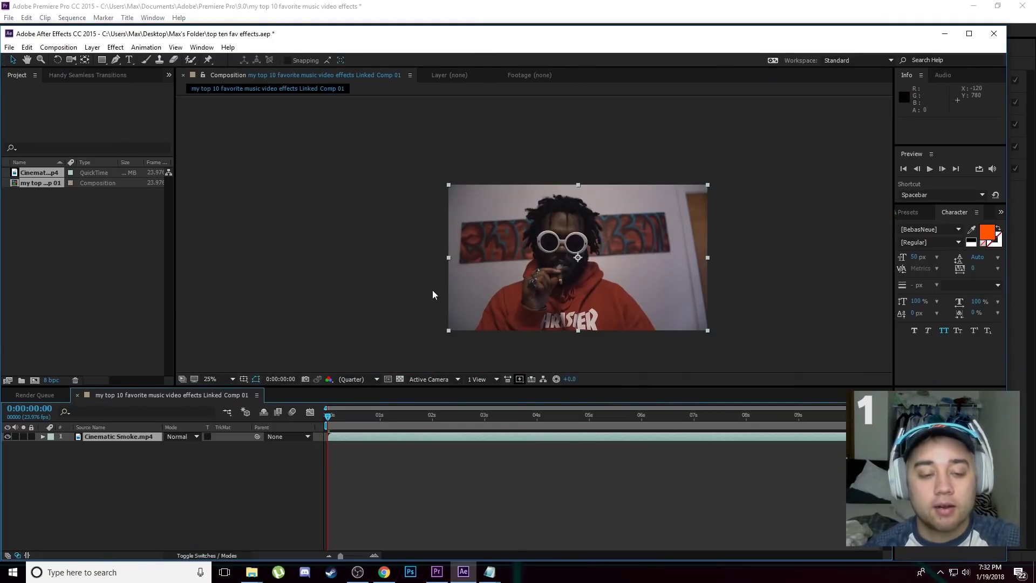
double_click(123, 440)
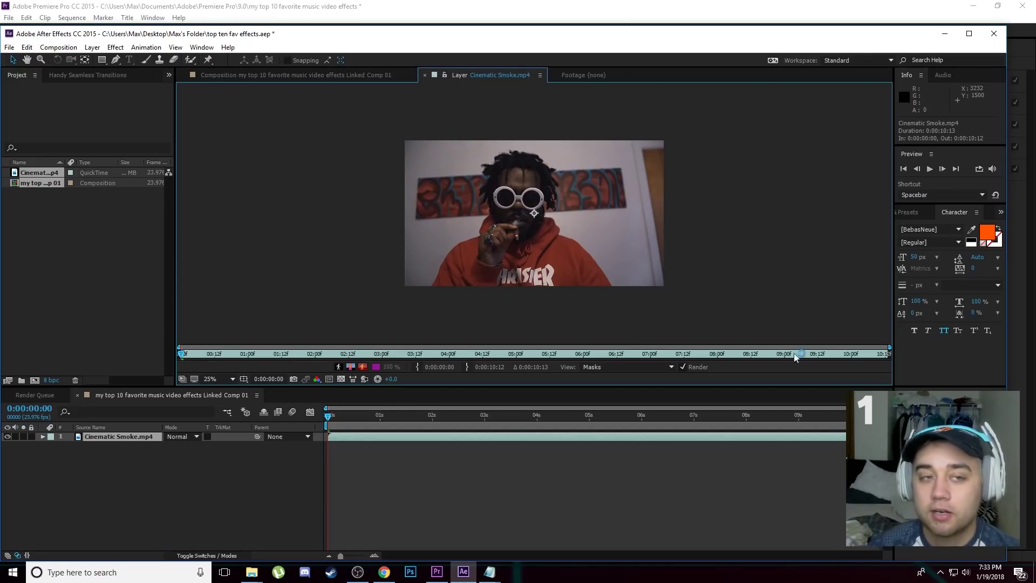
Choose the Brush tool with the 9-pixel hard round tip and paint a white stroke along the man's shoulder on the first frame
click(147, 60)
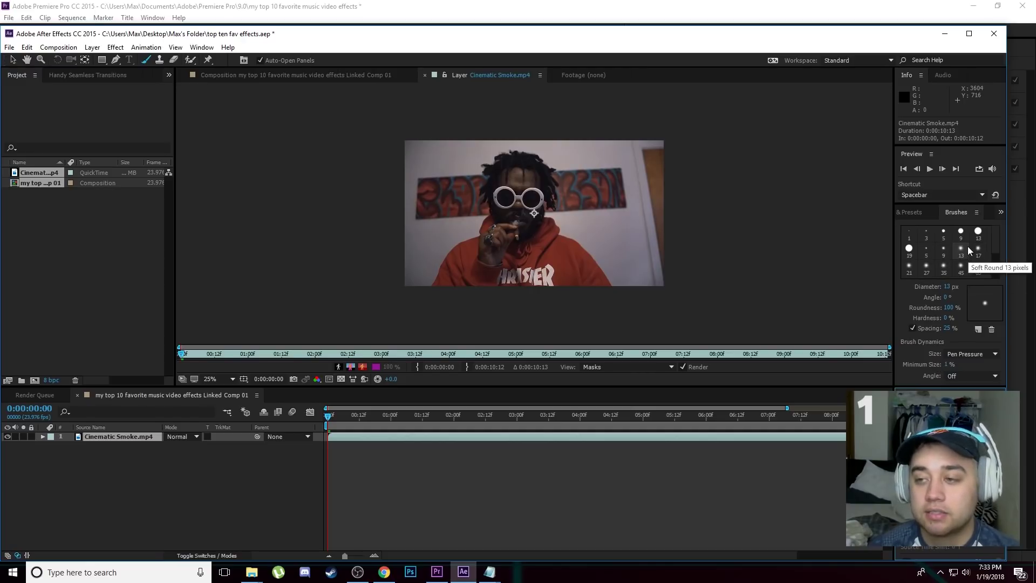
click(943, 232)
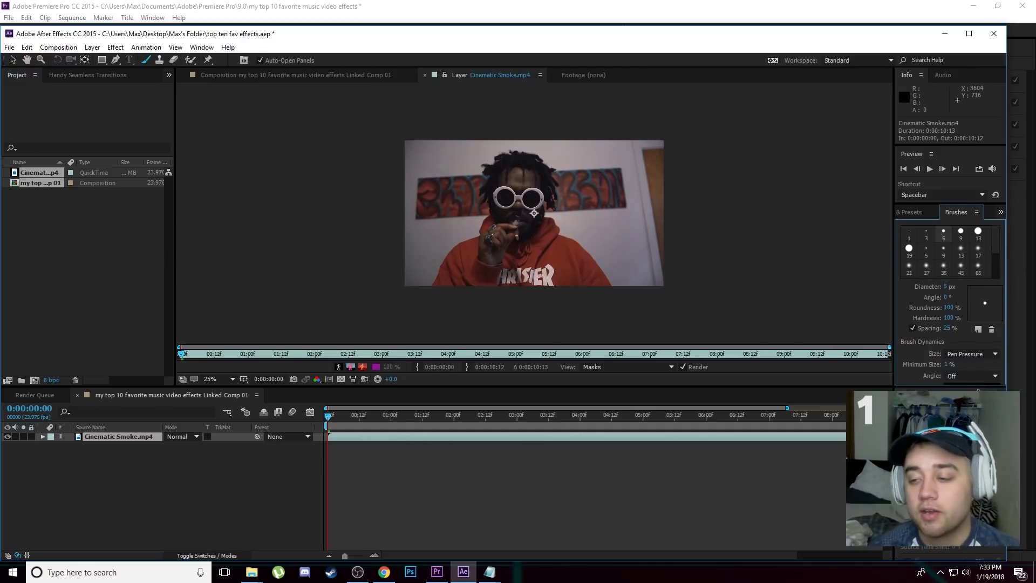
click(950, 551)
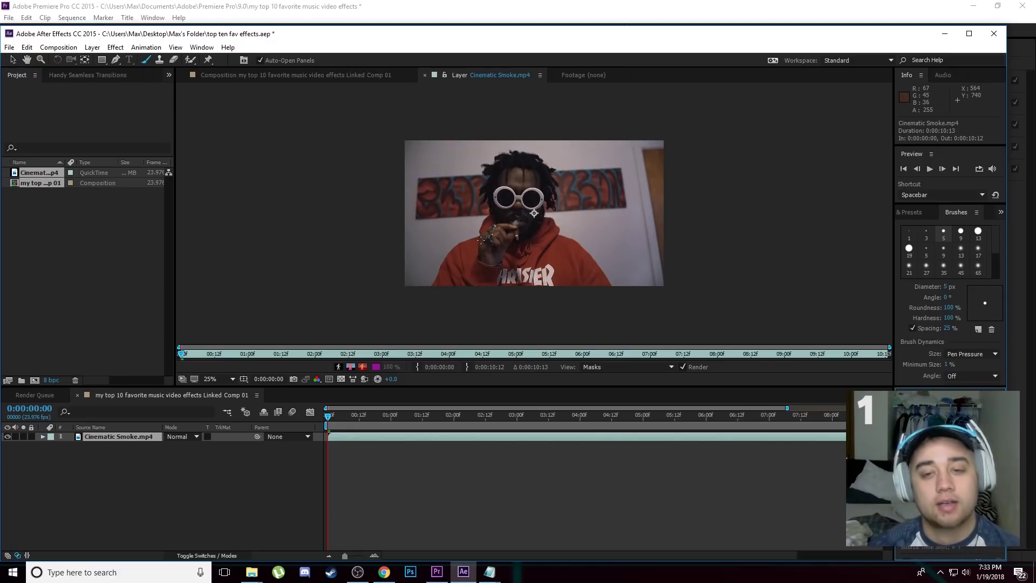
click(961, 232)
click(432, 273)
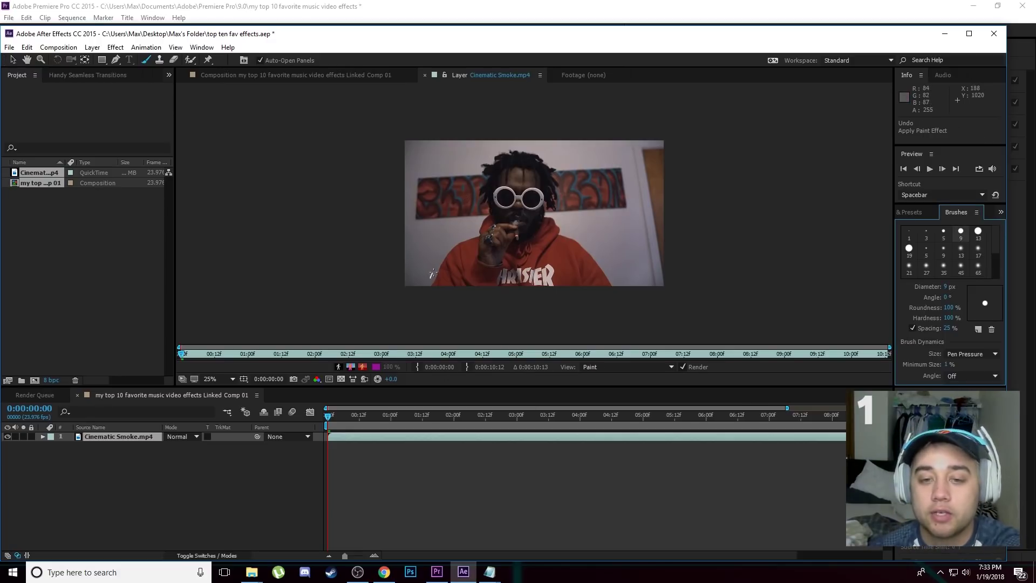
drag(444, 251, 463, 239)
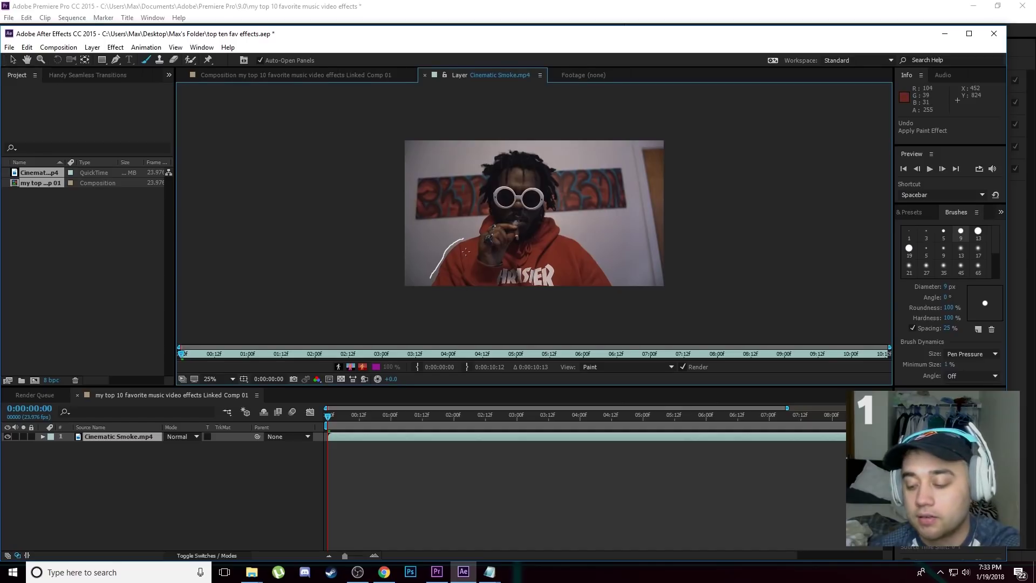
Advance frame by frame and paint further white outline strokes around the man's head
key(Page_Down)
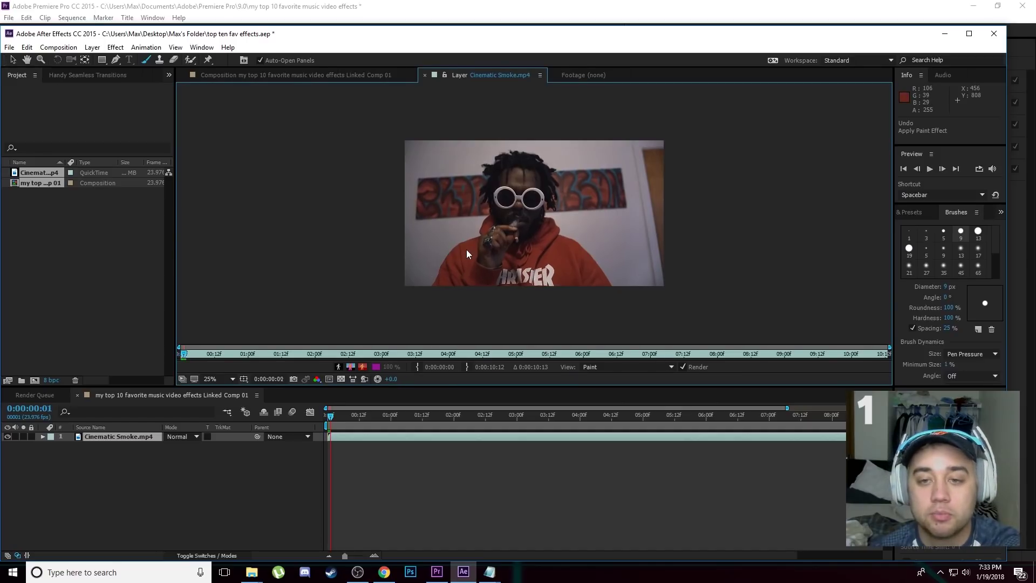
key(Page_Up)
key(Page_Down)
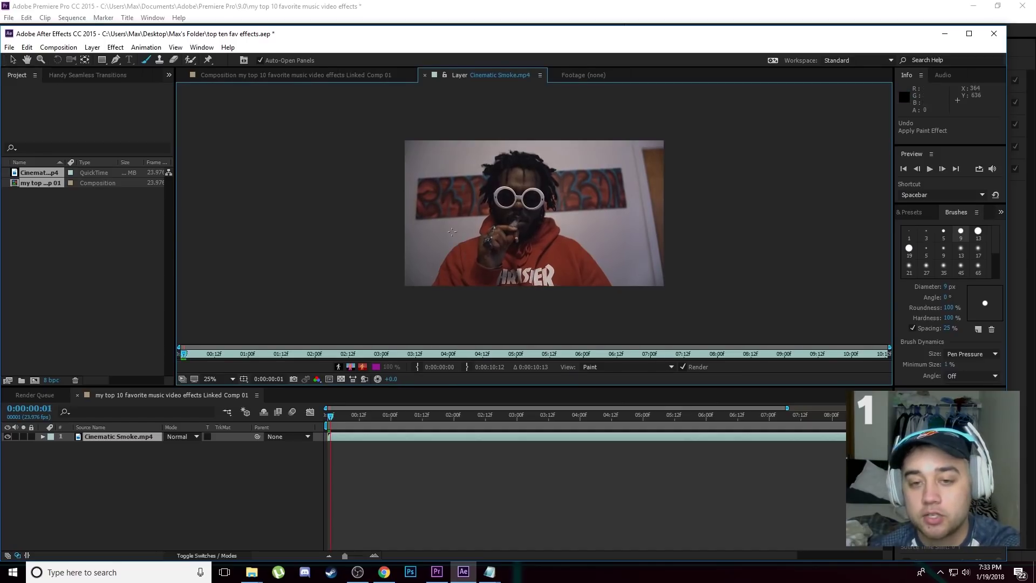
key(Page_Down)
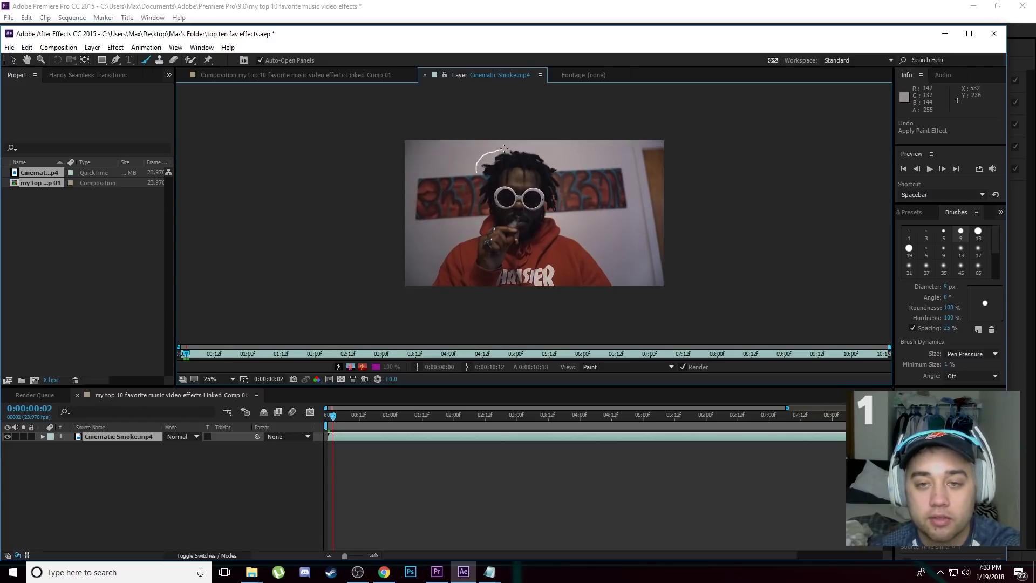
key(Page_Down)
mouse_move(539, 152)
mouse_down()
mouse_move(557, 161)
mouse_move(564, 193)
mouse_up()
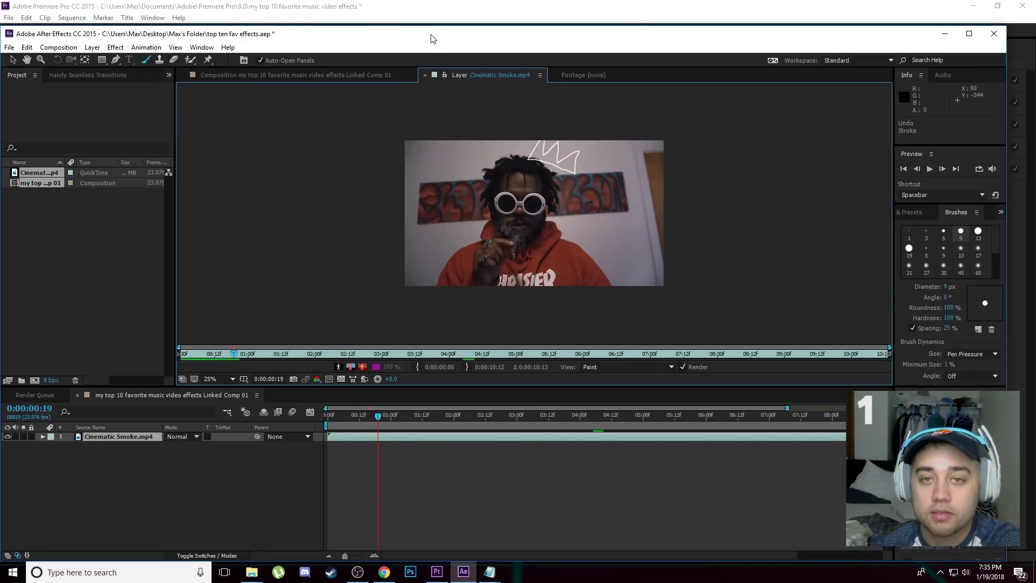
Maximize the After Effects window, save the project and switch back to Premiere Pro
double_click(397, 33)
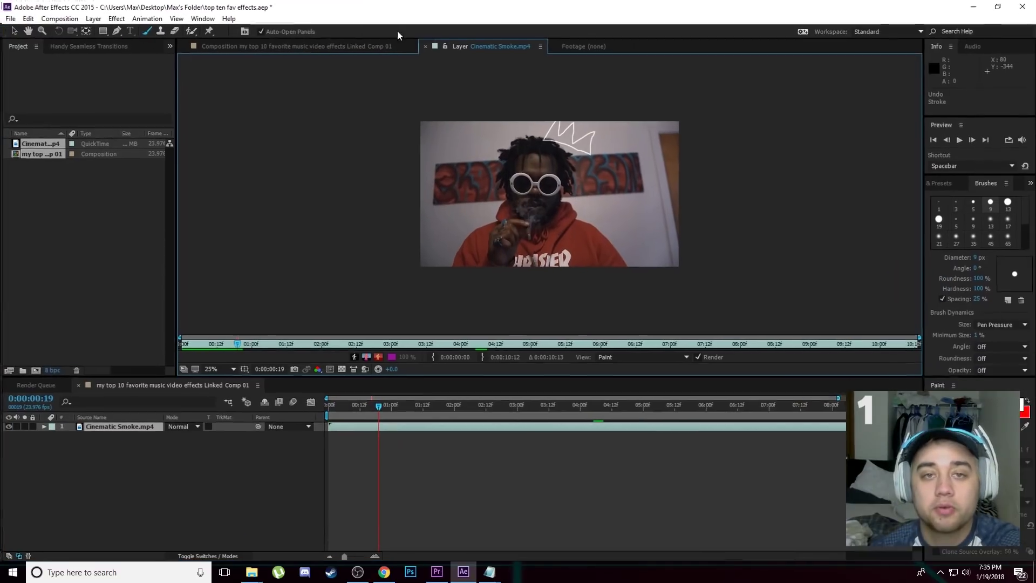
click(11, 19)
click(41, 108)
click(437, 571)
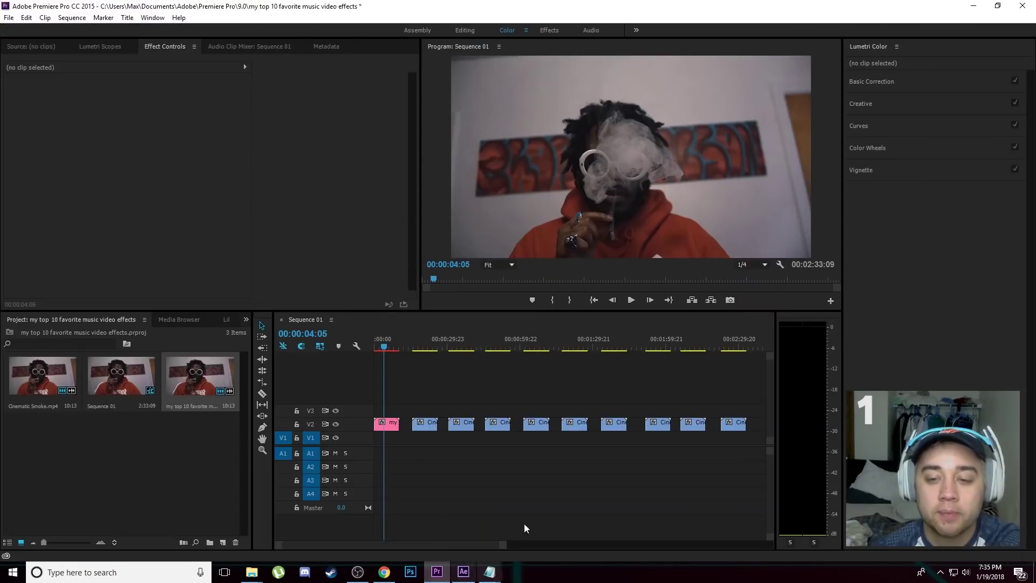
Play Sequence 01 from its beginning to review the hand-drawn strokes on the first clip
click(650, 329)
key(Home)
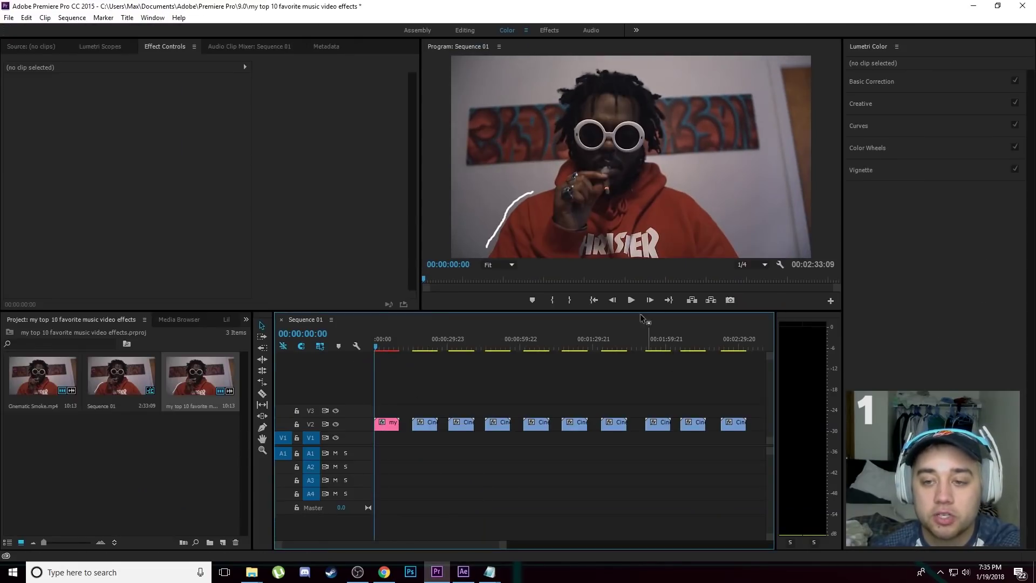
click(632, 300)
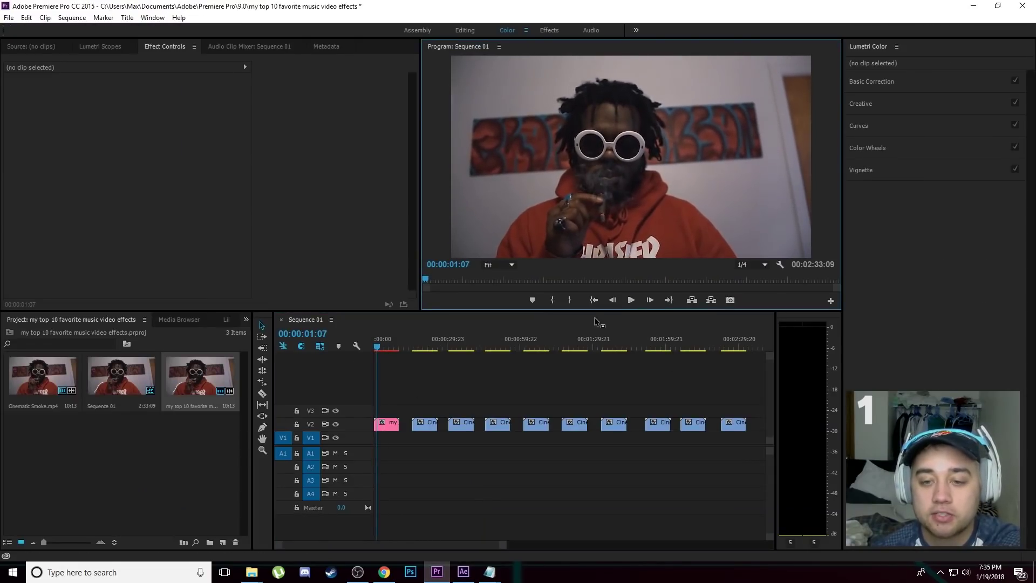
click(630, 300)
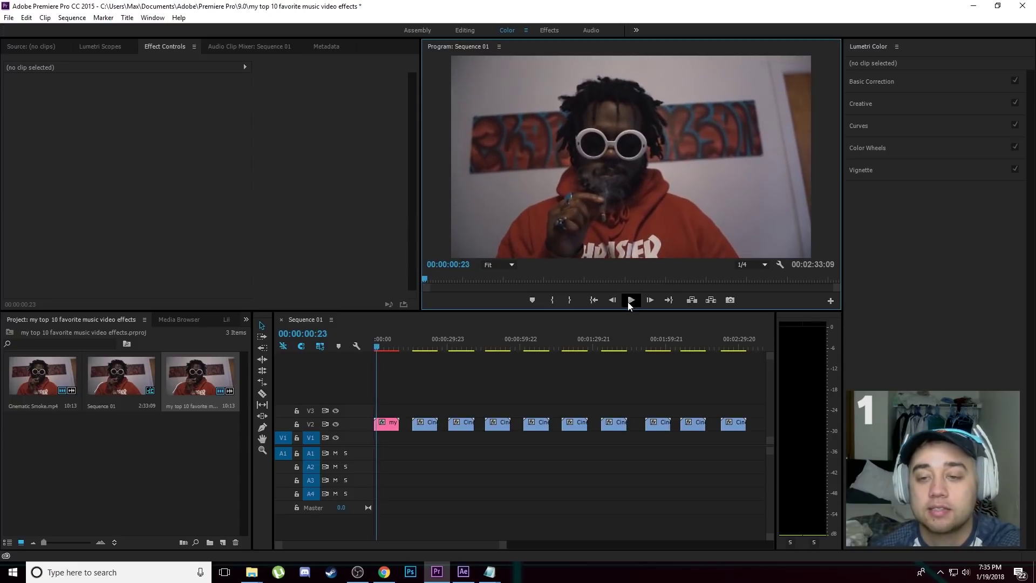
click(631, 300)
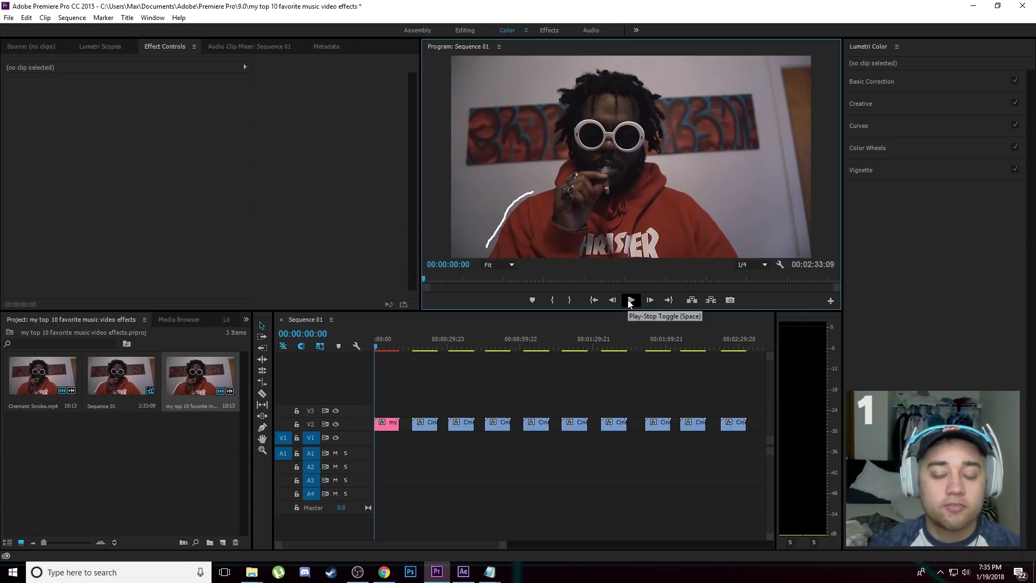
click(630, 300)
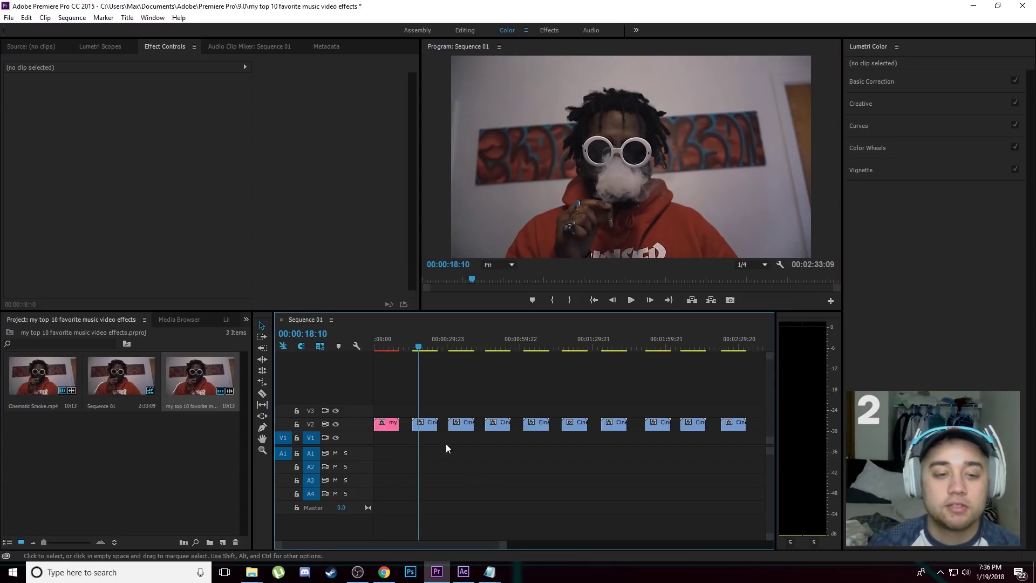
Find the Ultra Key effect, apply it to the second clip on V2 and sample the wall behind the man as key color
click(246, 319)
click(263, 361)
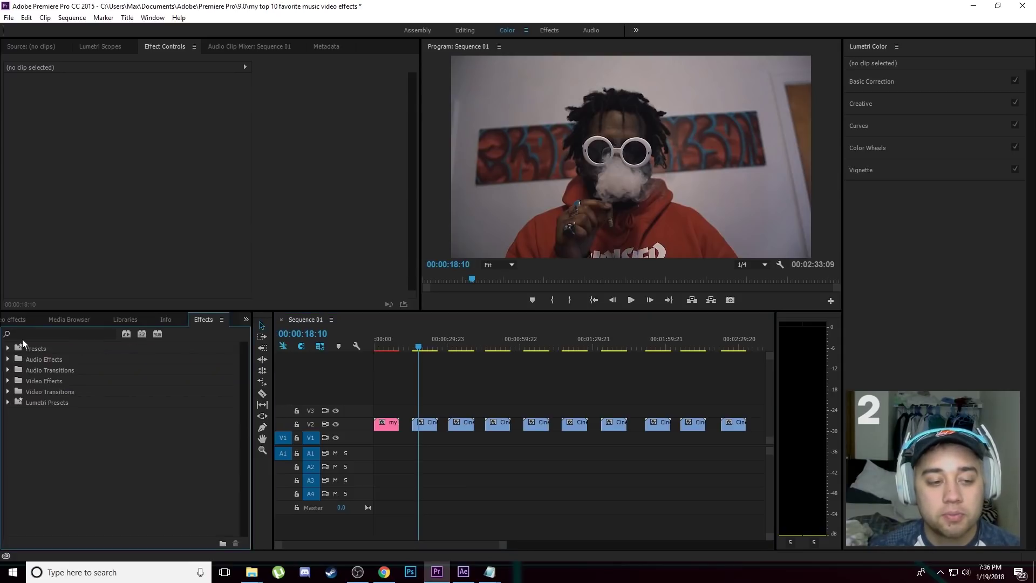
click(72, 333)
text(ultrta)
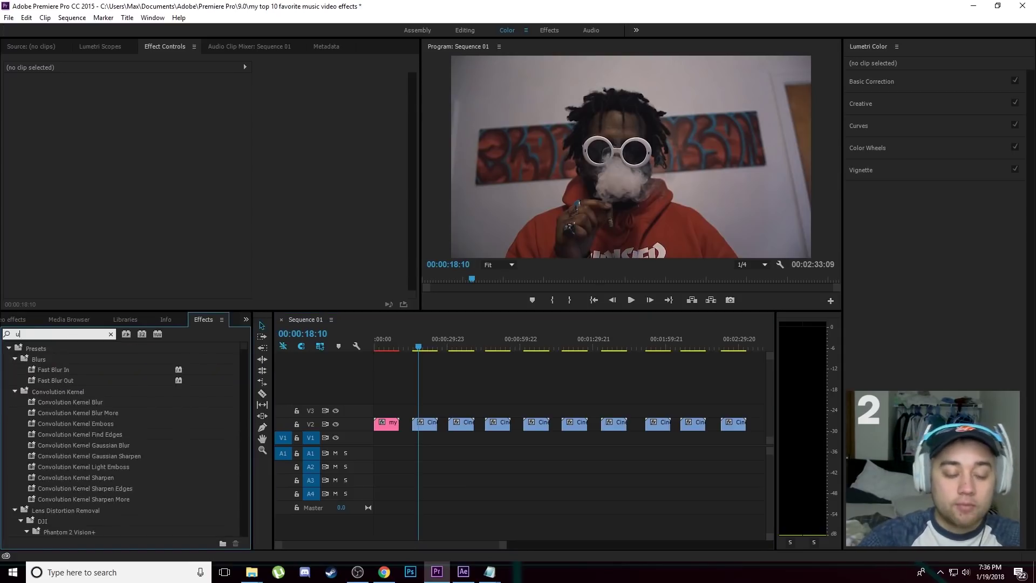
key(BackSpace)
key(BackSpace)
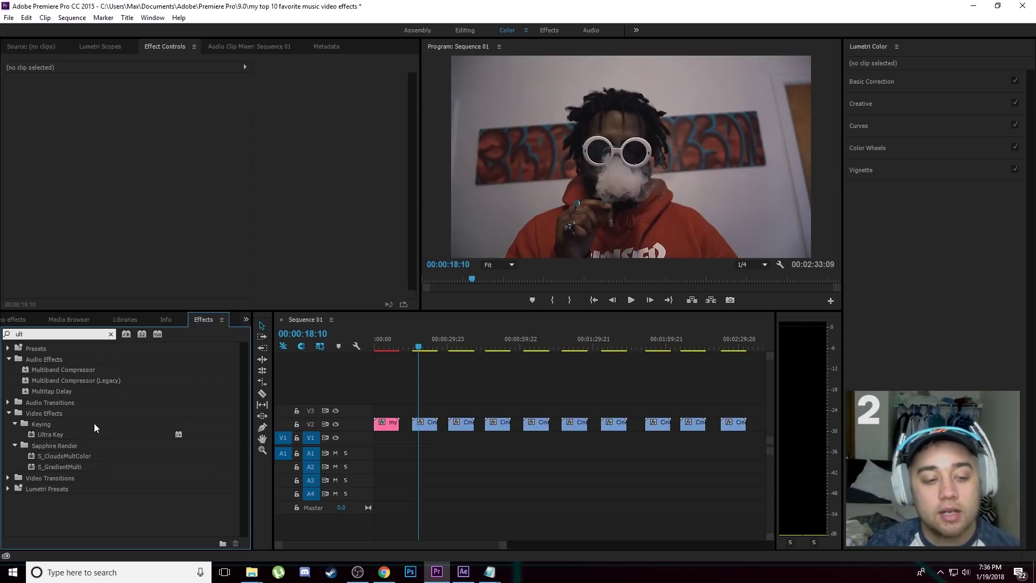
drag(50, 439, 425, 423)
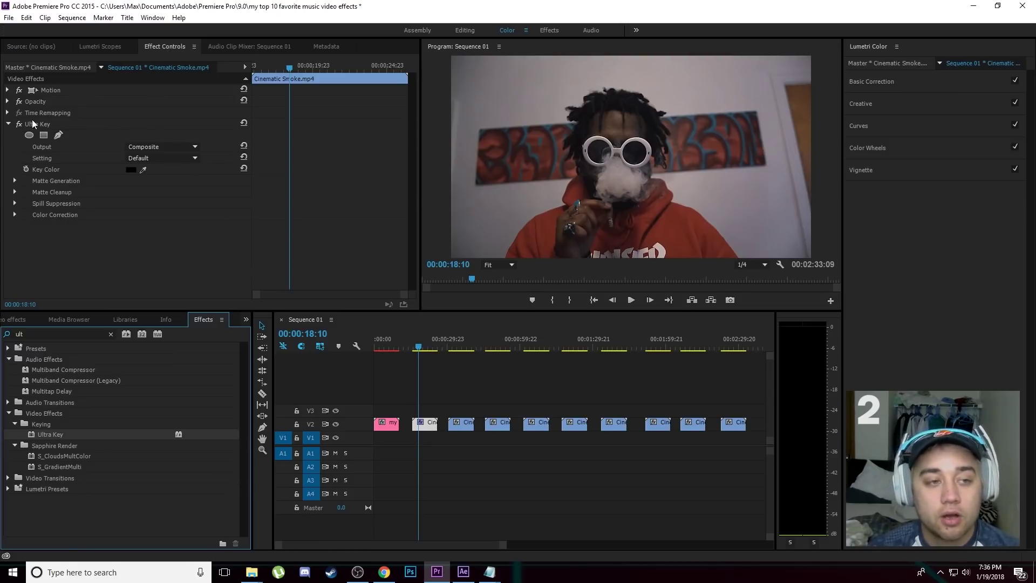
drag(145, 169, 534, 81)
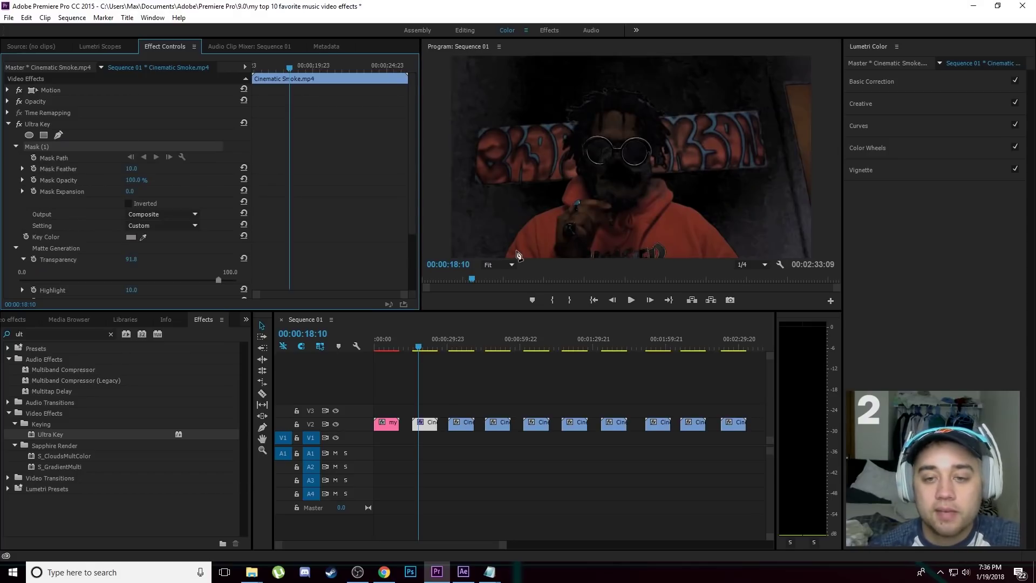
Draw a closed Ultra Key mask around the man's shoulders, hood and head, ending at the lower edge of the frame
click(550, 212)
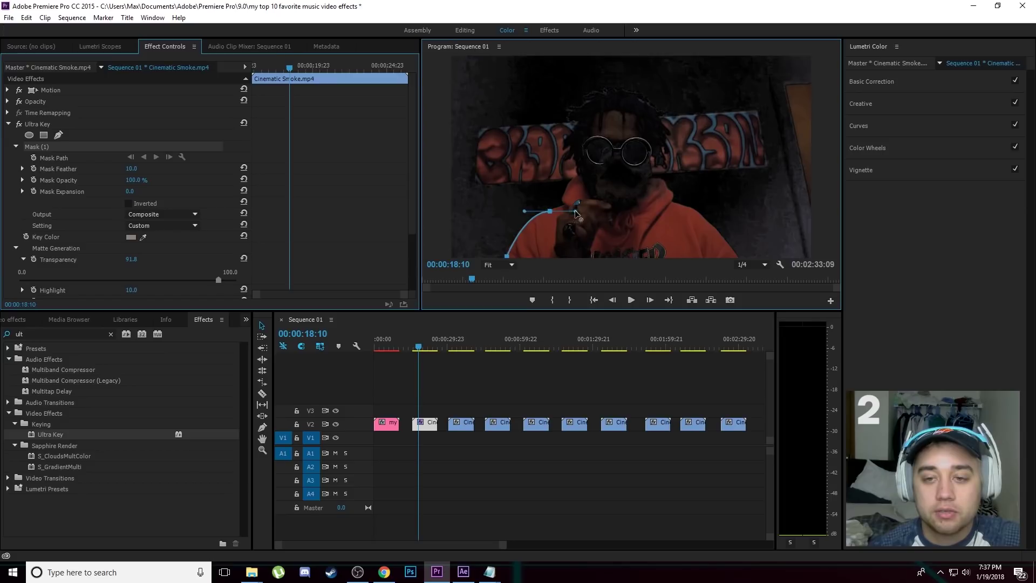
click(576, 178)
click(571, 111)
click(623, 93)
click(654, 101)
click(662, 119)
click(650, 168)
click(667, 185)
click(671, 203)
click(698, 216)
click(737, 254)
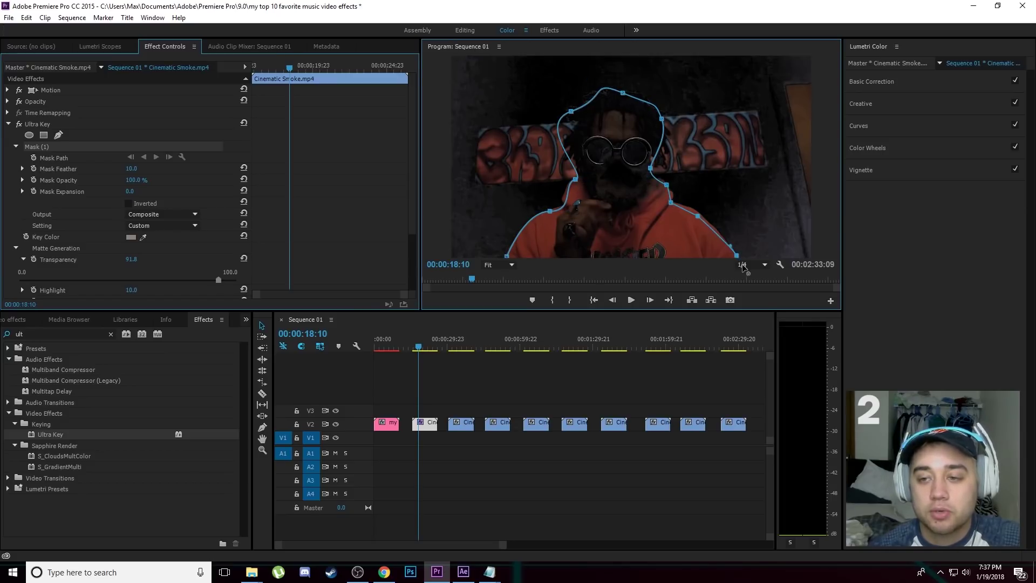
click(508, 258)
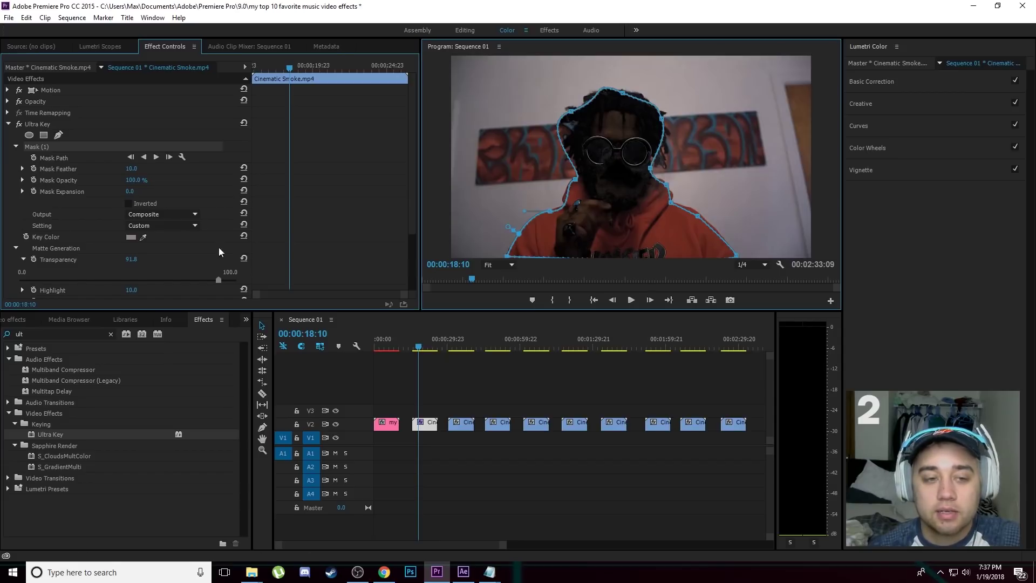
Import blue statue.mp4 from the Vaporwave Pack folder and place it on V1 beneath the second Cinematic Smoke.mp4 clip
mouse_move(253, 573)
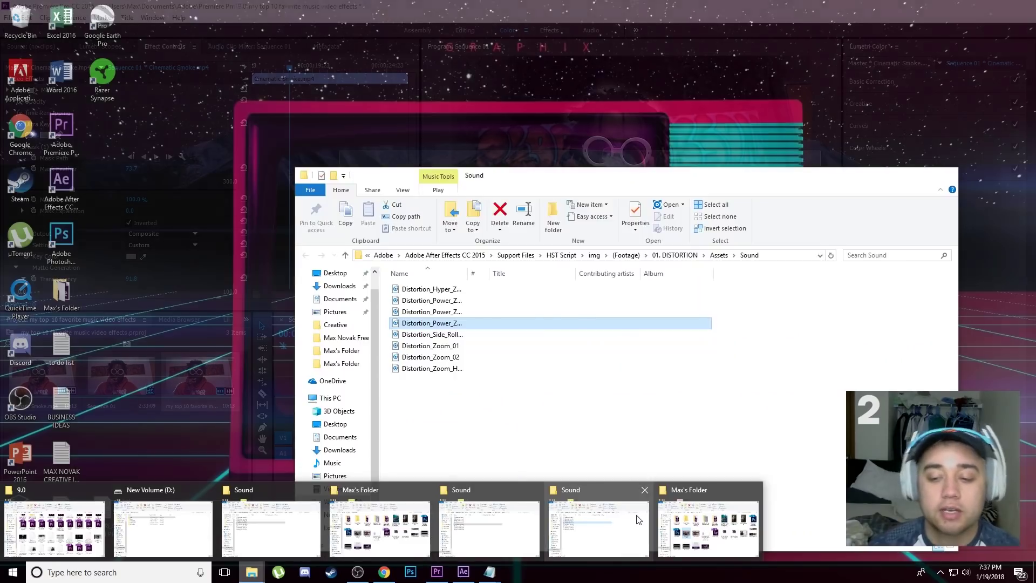
mouse_move(704, 528)
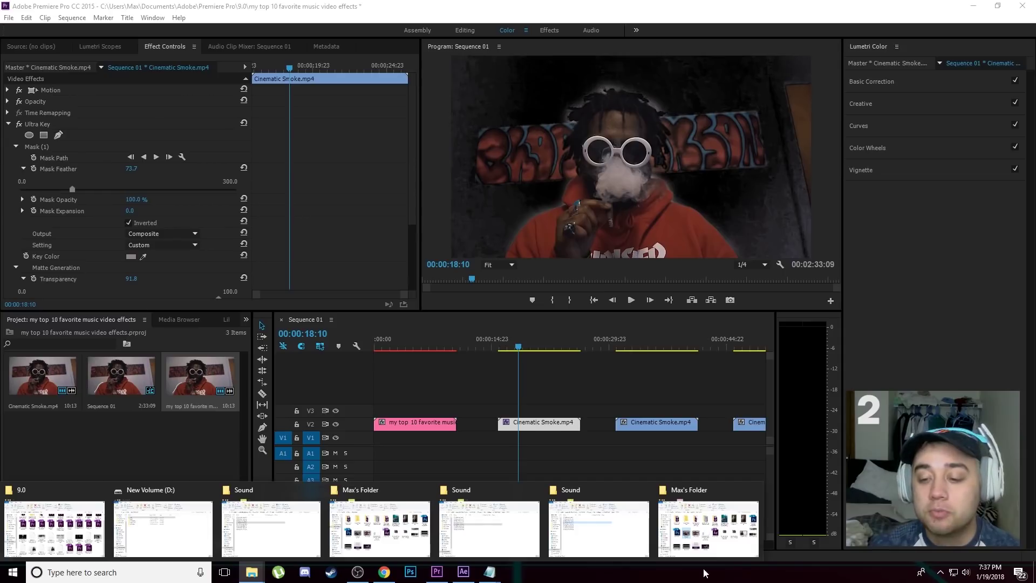
click(707, 527)
double_click(658, 196)
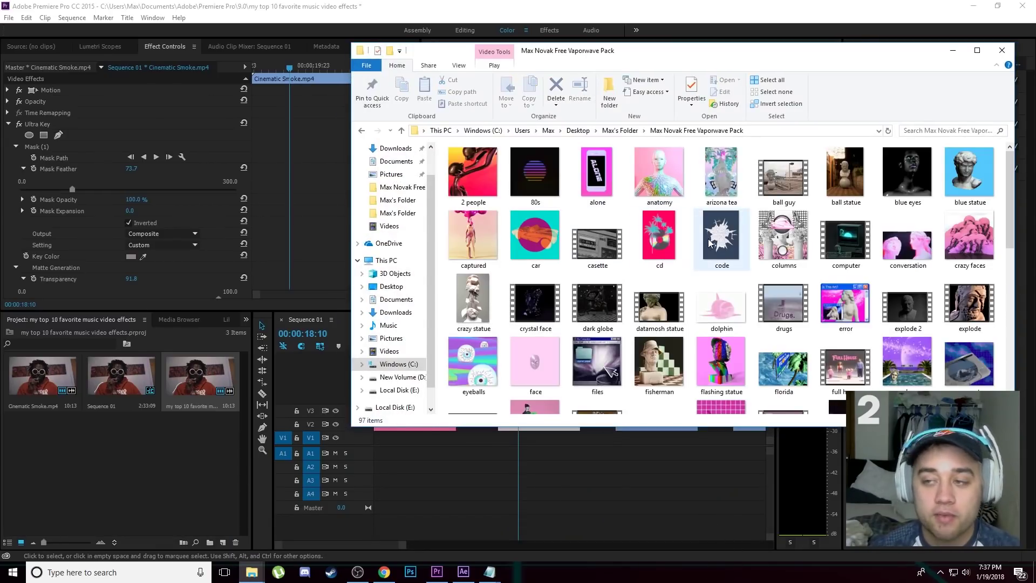
drag(982, 170, 207, 459)
drag(76, 449, 502, 436)
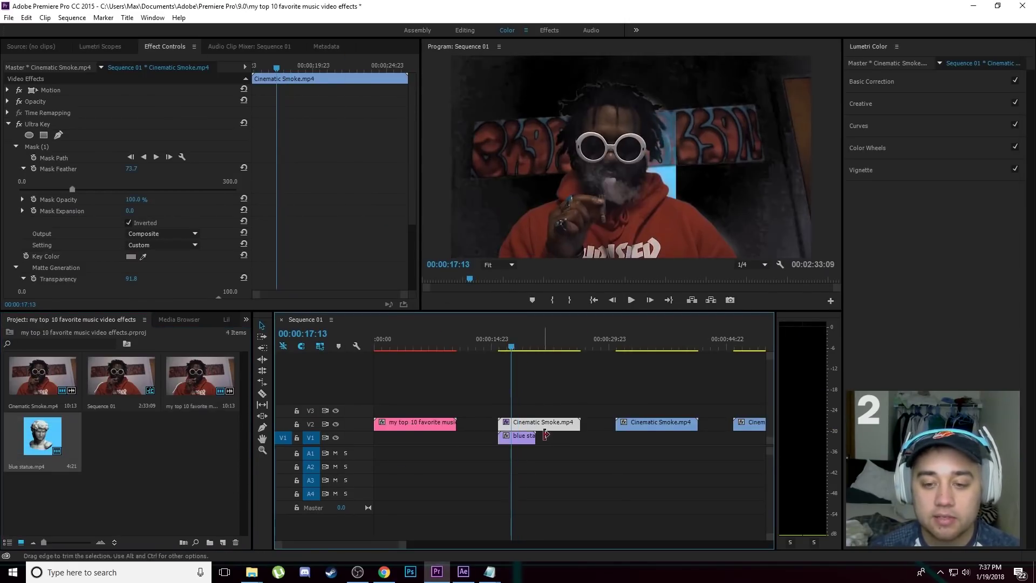
Scale the blue statue.mp4 clip up to fill the frame behind the man and play back the composite
right_click(523, 435)
click(545, 430)
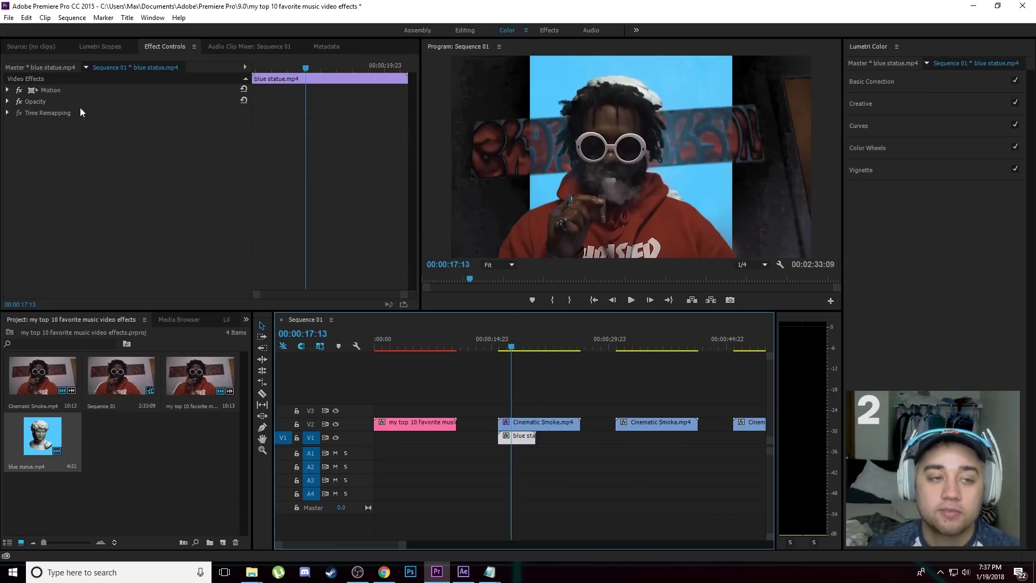
click(265, 67)
click(631, 300)
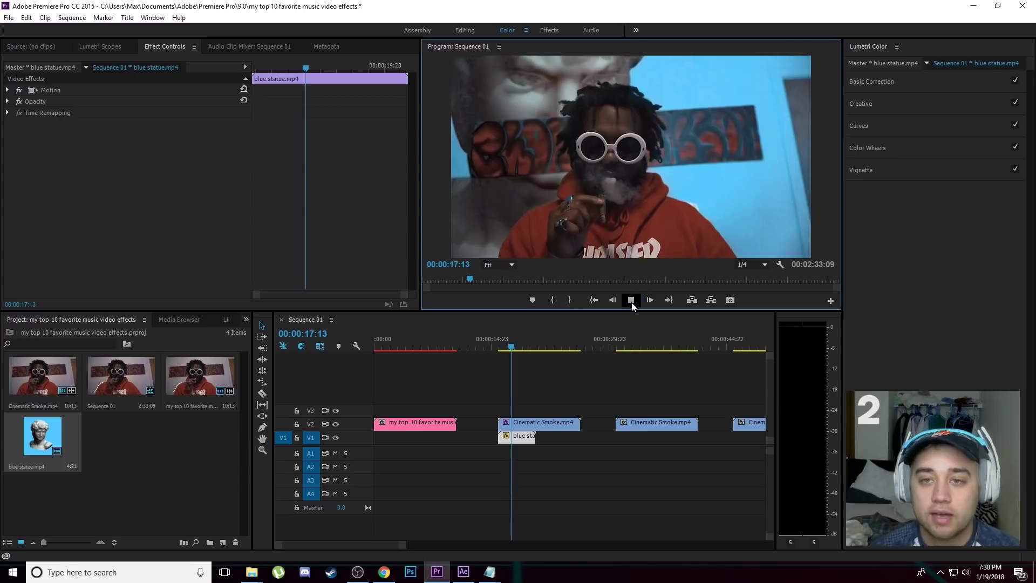
Import Car driving on green screen - Lamborghini Reventon.mp4 from the Green Screen Elements folder and place it on V3 over the second smoke clip
key(alt+Tab)
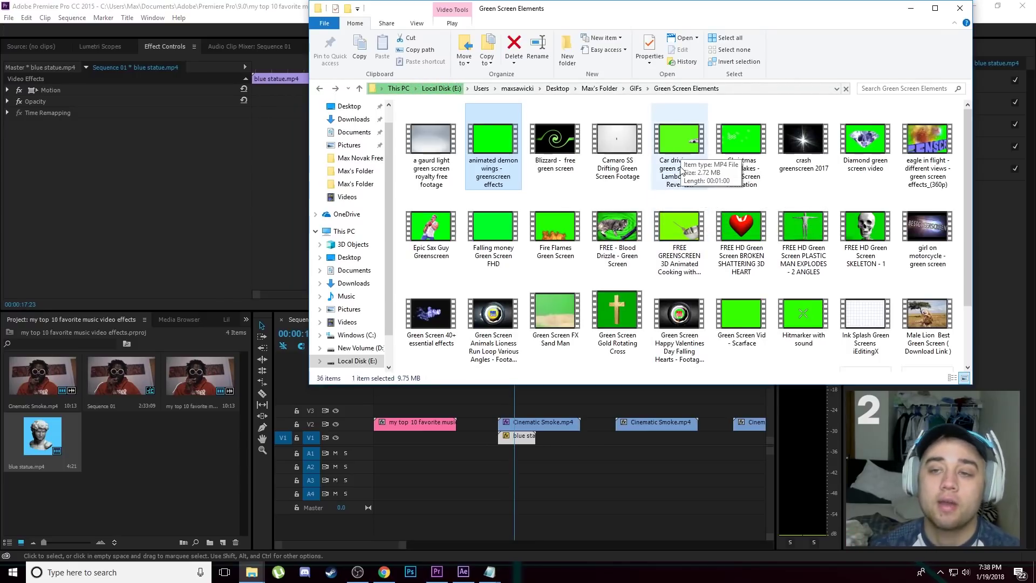
drag(682, 151, 180, 471)
click(217, 11)
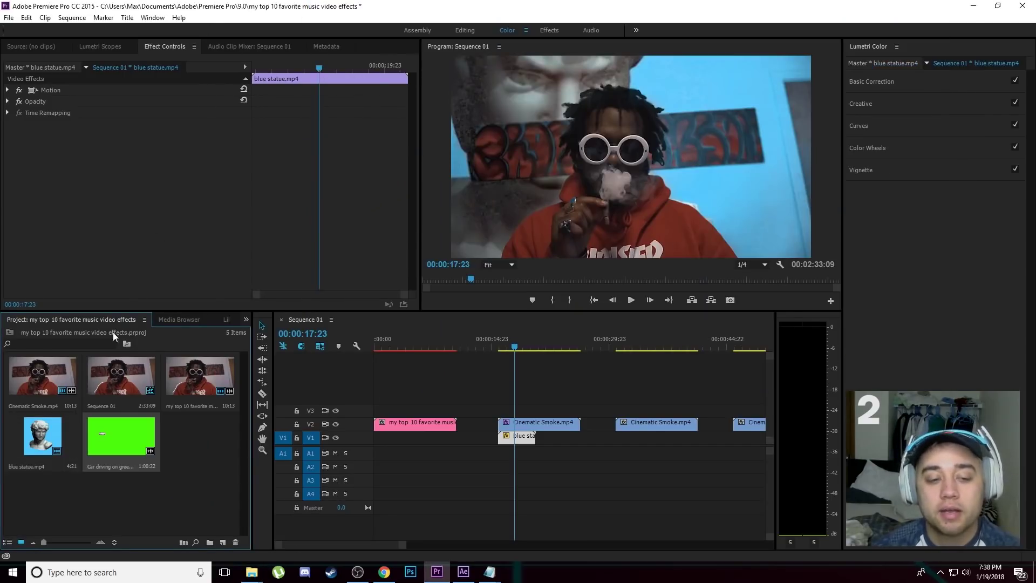
drag(512, 309, 531, 410)
Apply Ultra Key to the Lamborghini clip on V3 and sample its green background as the key color
click(246, 323)
click(263, 362)
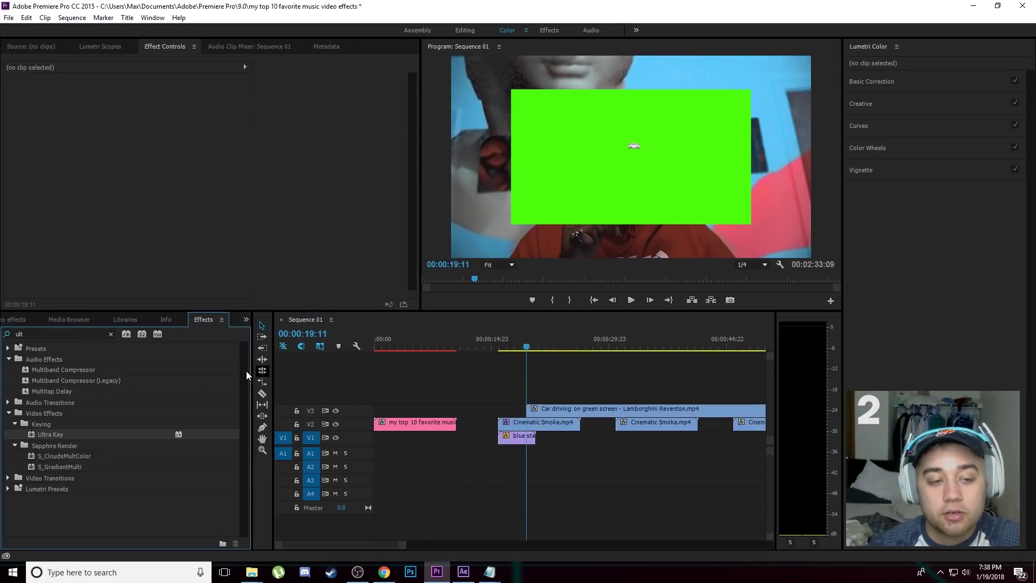
drag(50, 434, 529, 413)
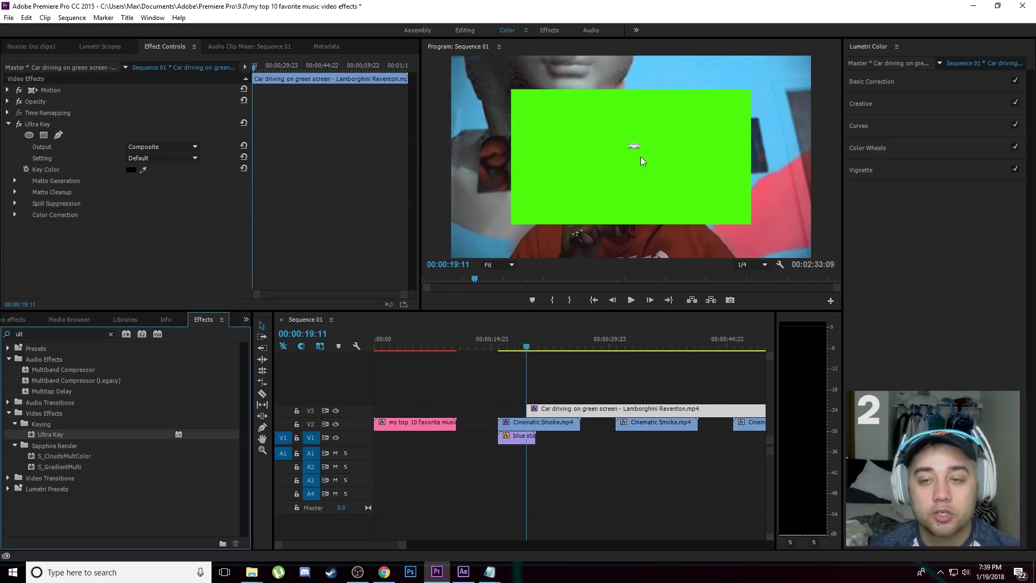
click(631, 300)
click(143, 170)
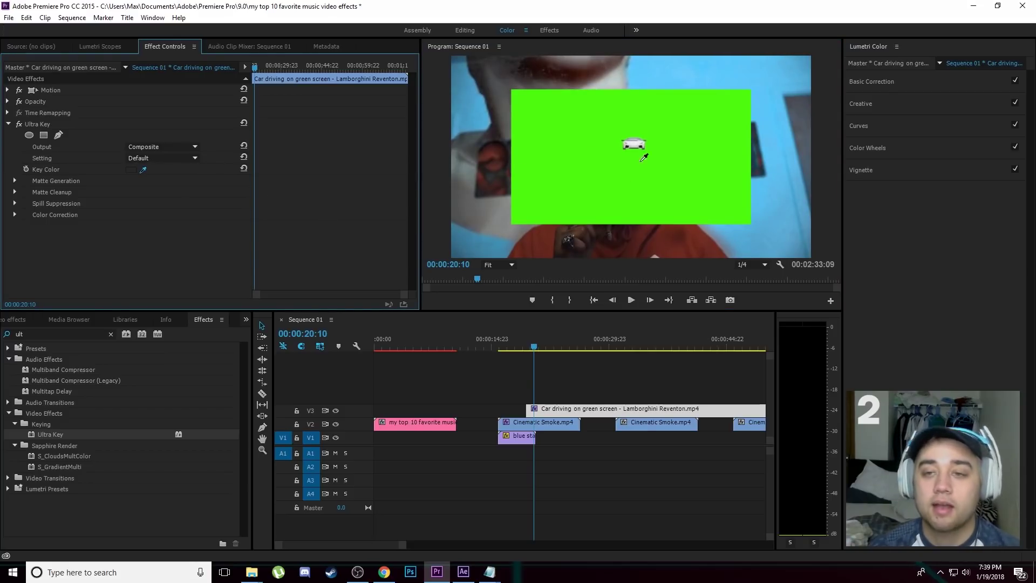
click(554, 156)
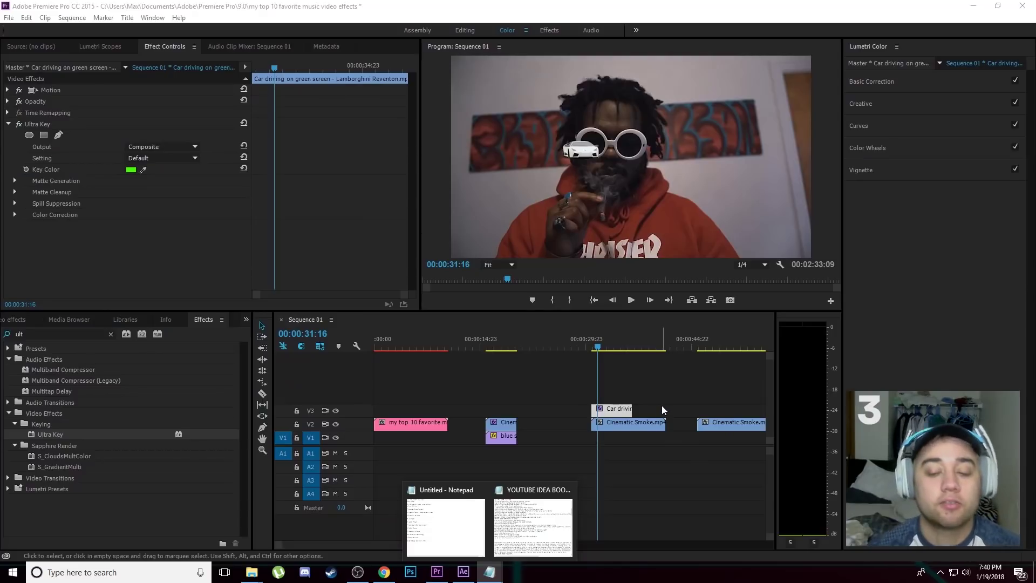
Find the S_Glow effect, apply it to the Lamborghini clip on V3 and load its Glistening Goblins preset
click(661, 406)
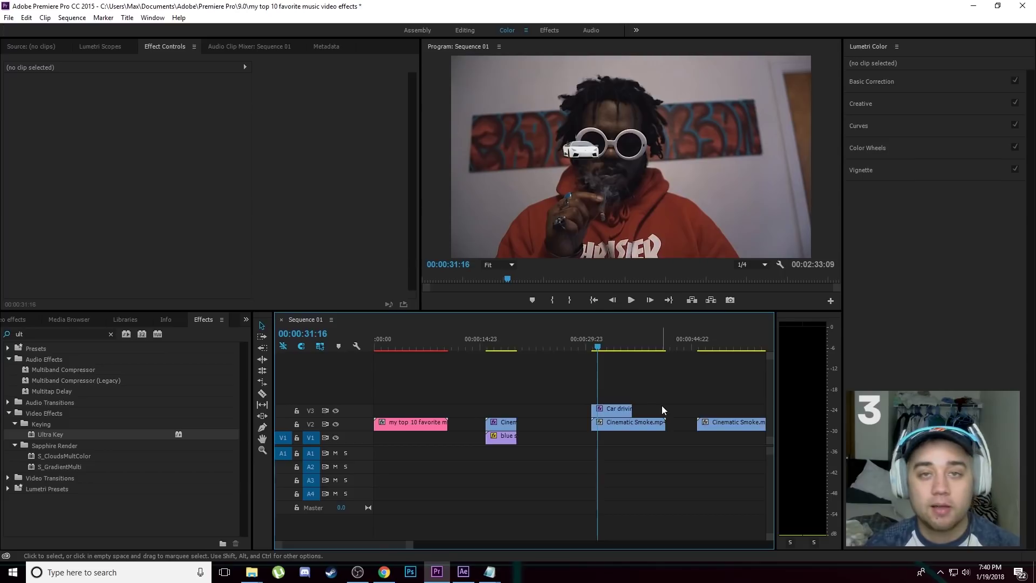
click(110, 334)
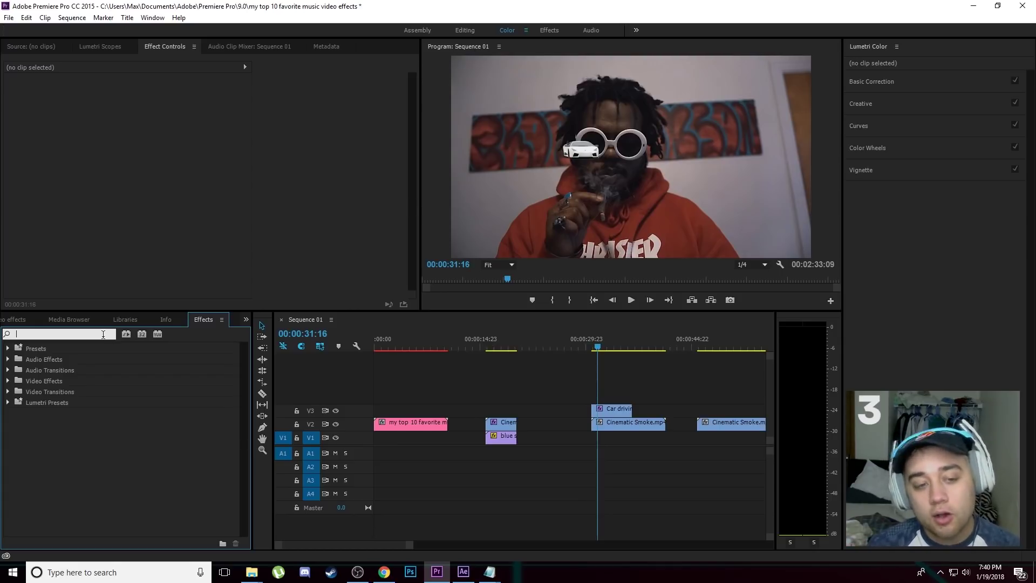
text(s glow)
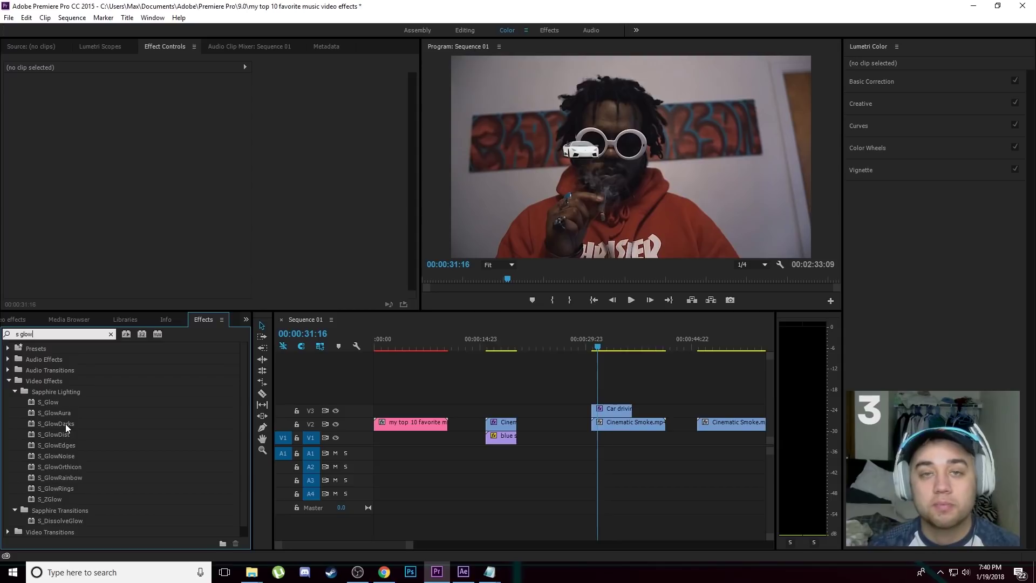
drag(51, 403, 610, 410)
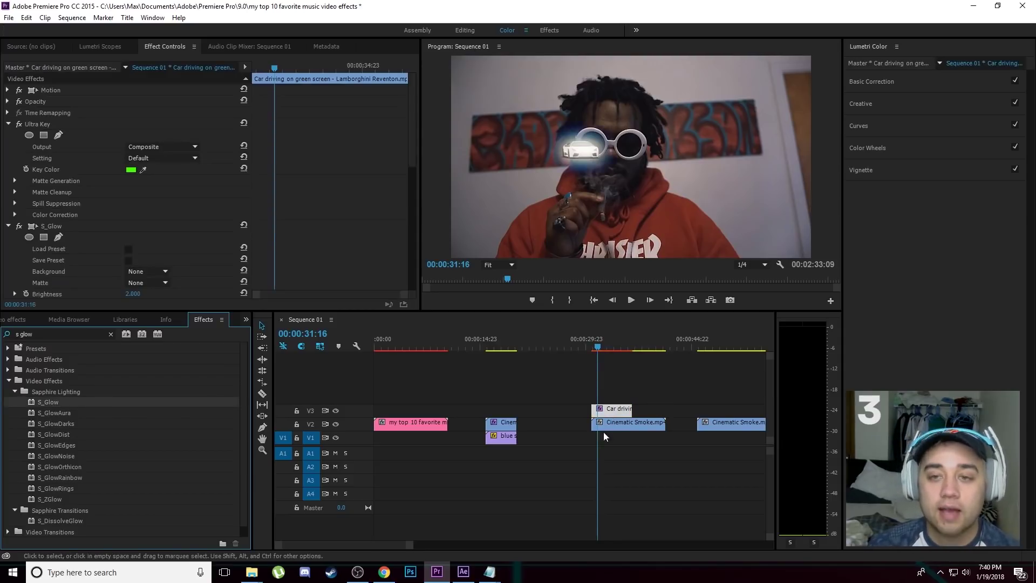
drag(410, 164, 422, 199)
click(80, 155)
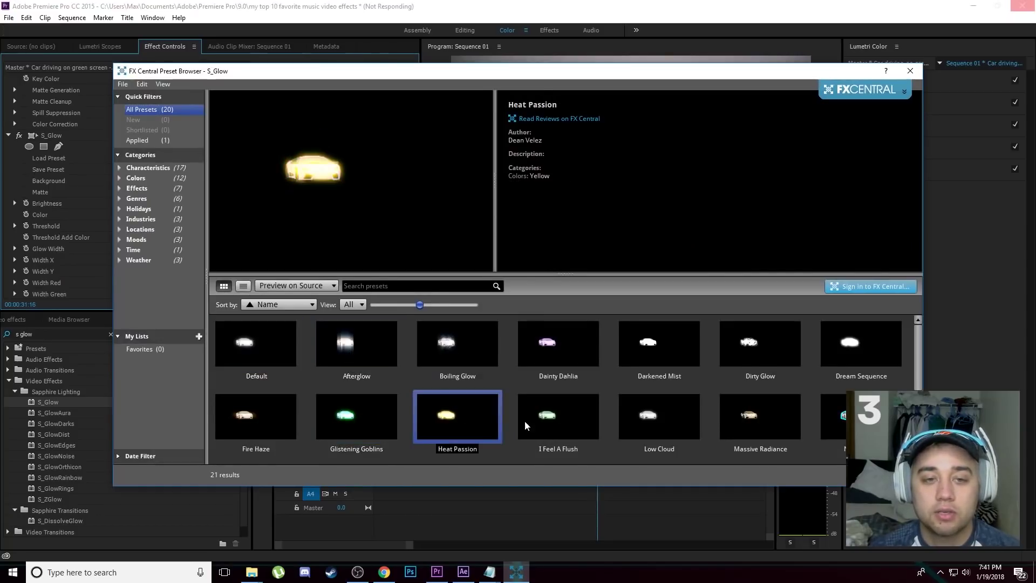
double_click(390, 448)
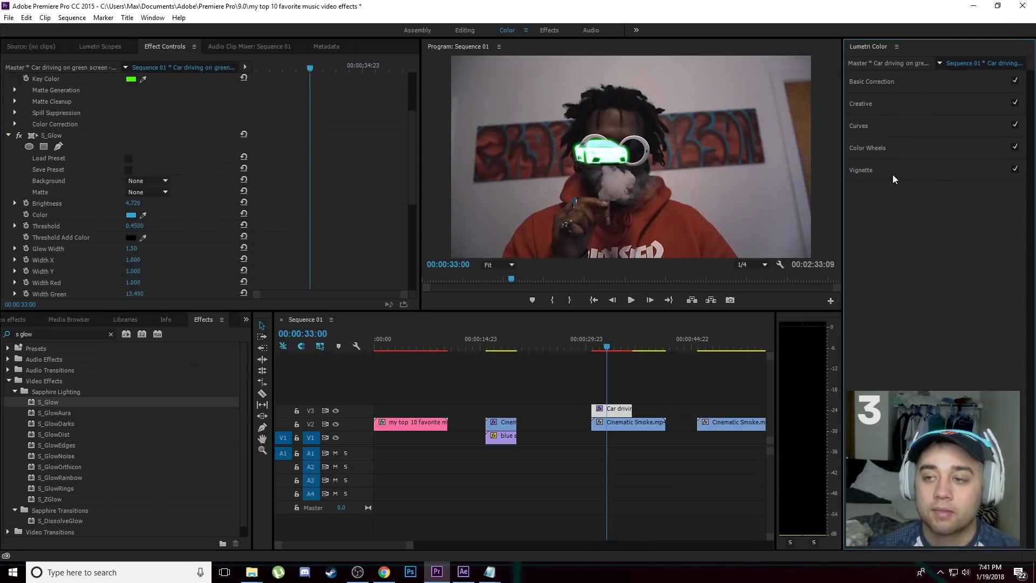
Shift the Lamborghini clip's midtones toward green in Lumetri Color and lower the midtone brightness
click(887, 146)
click(931, 202)
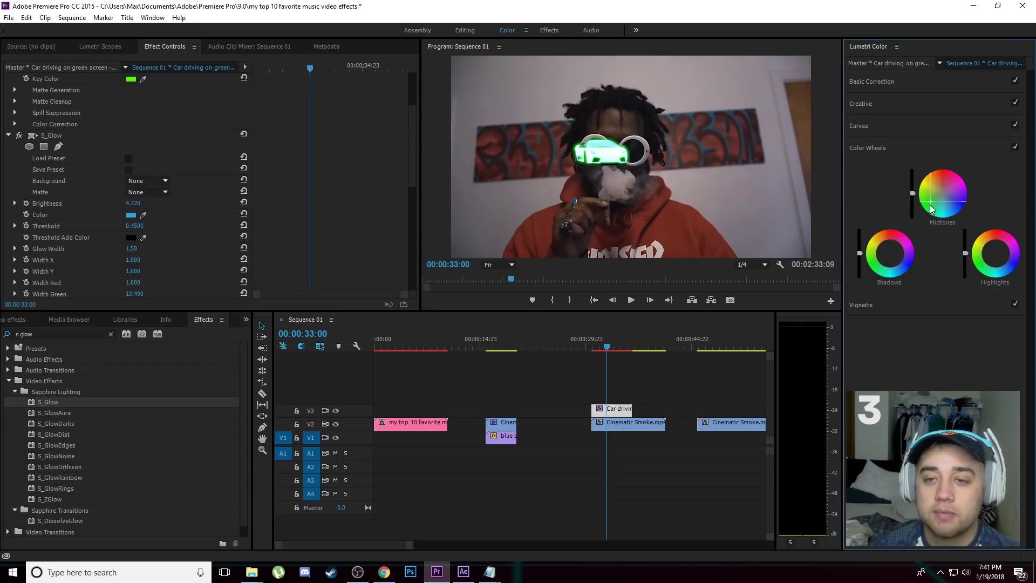
drag(912, 192, 912, 205)
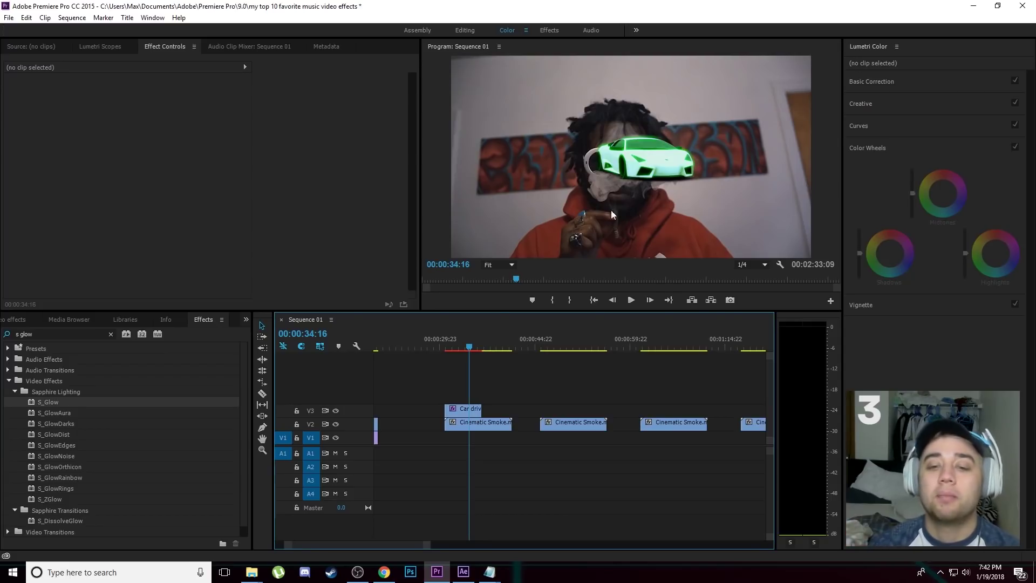
Find S_Distort among the Sapphire Distort effects, apply it to the fourth clip on V2 and load its Finger Paint preset
drag(465, 336, 544, 332)
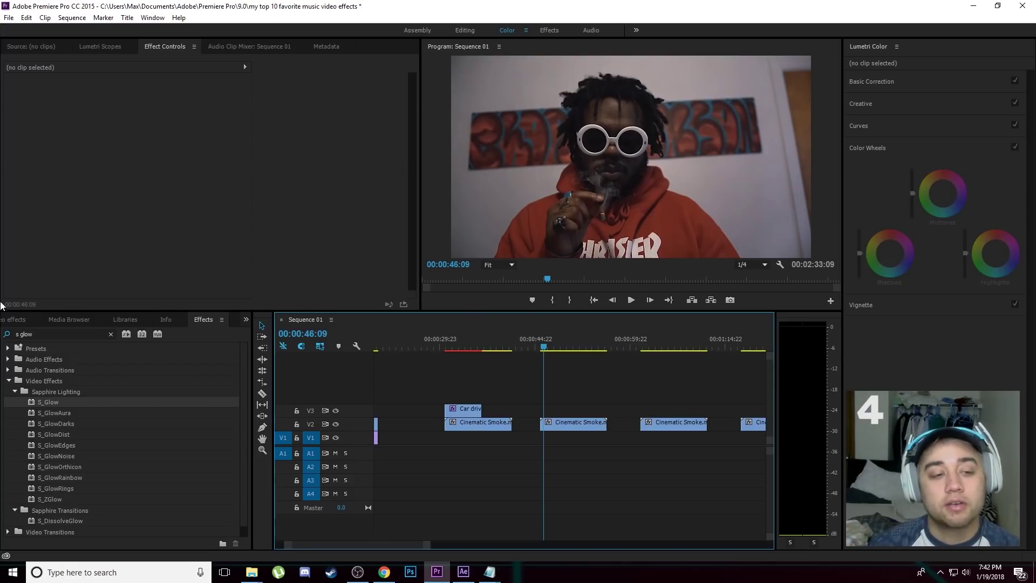
click(111, 334)
text(sapphire distort)
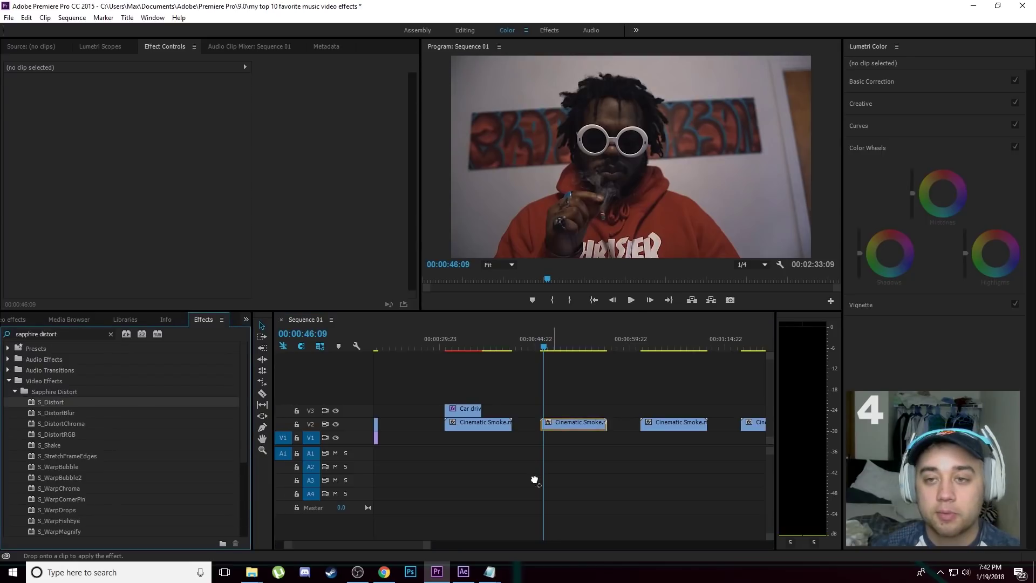
drag(532, 478, 573, 422)
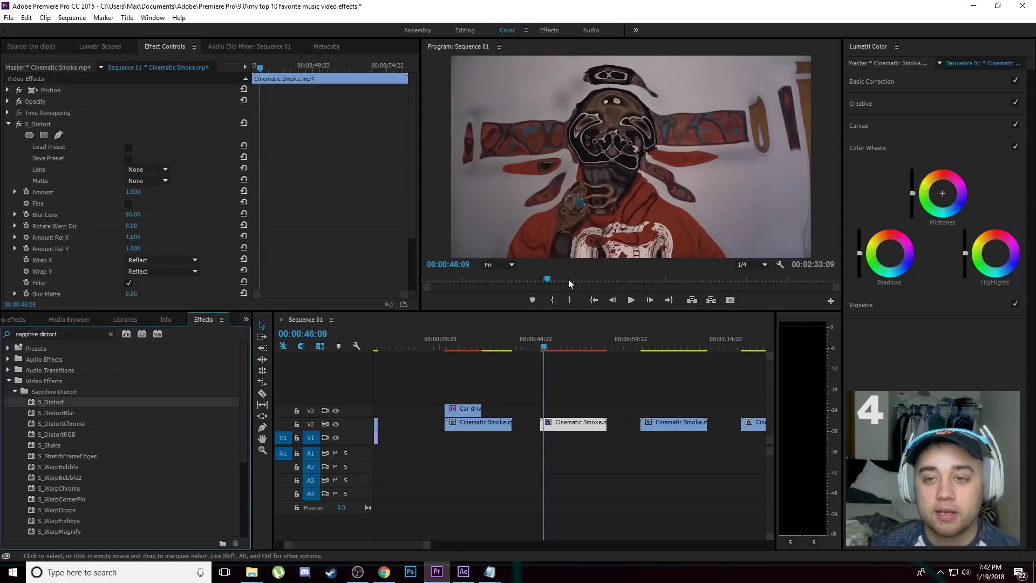
click(128, 147)
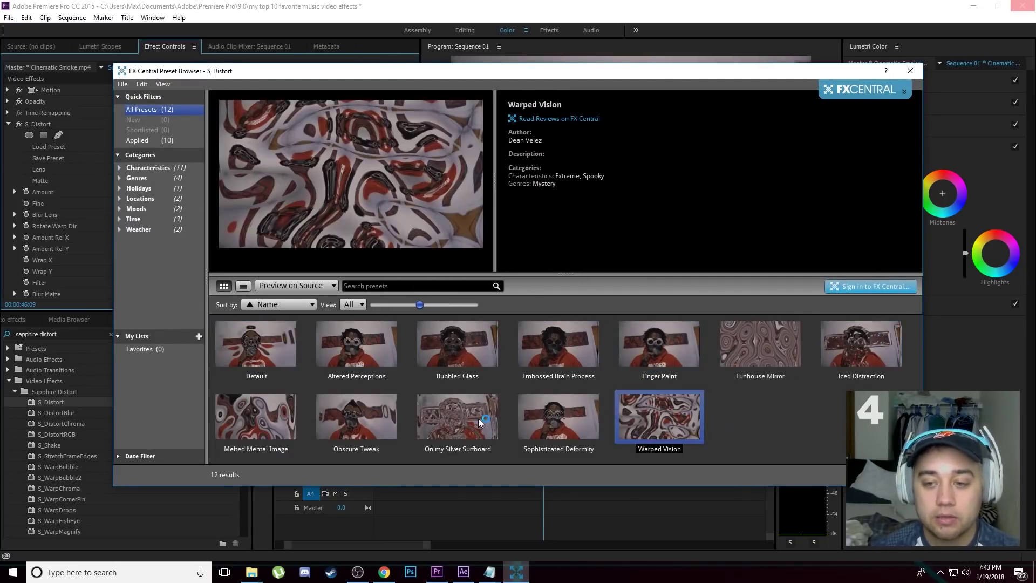
double_click(653, 341)
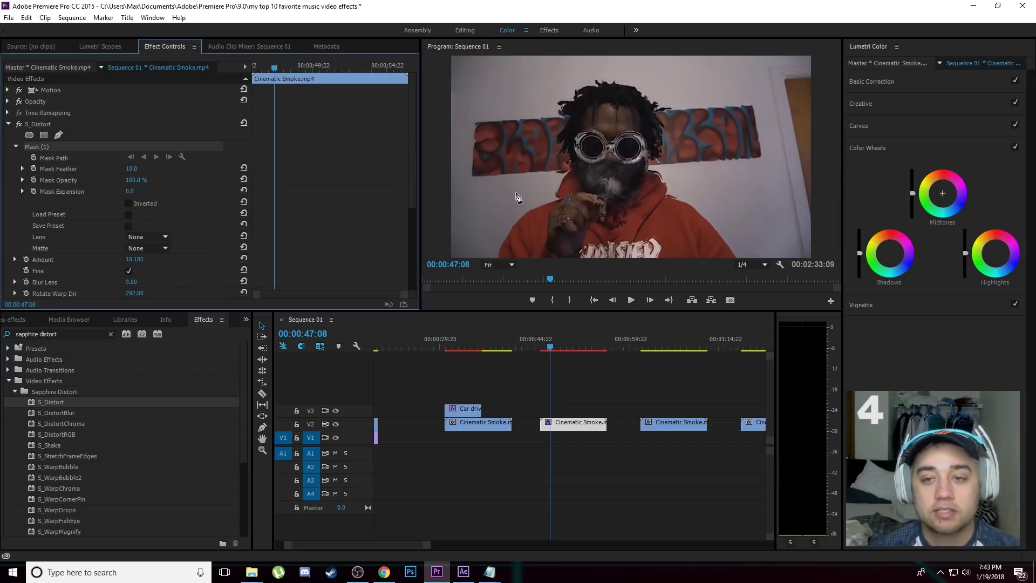
Draw an S_Distort mask around the man's body and head in the fourth clip to limit the distortion to him
click(497, 258)
drag(555, 202, 598, 168)
drag(586, 92, 663, 145)
click(605, 387)
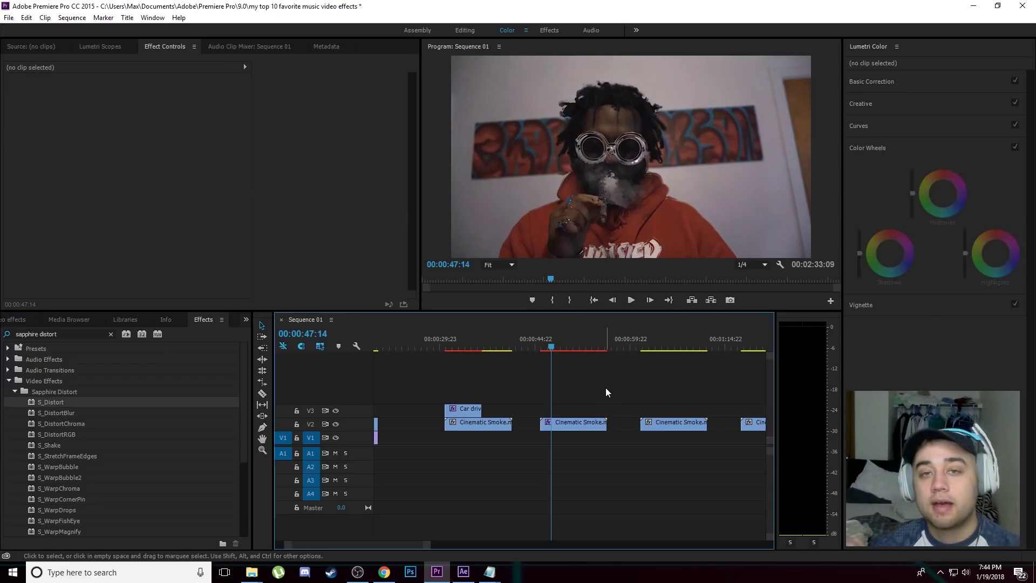
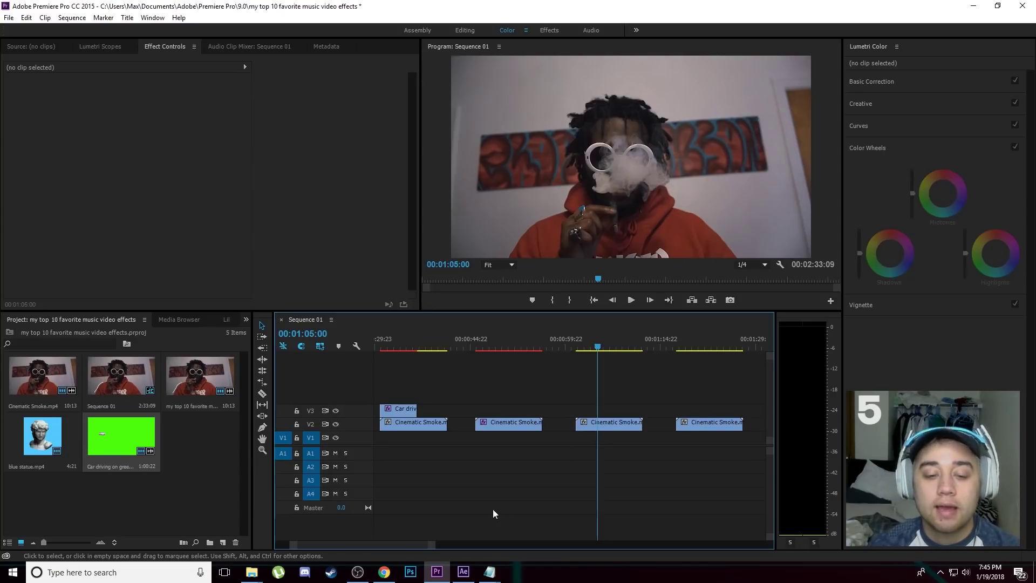
Import VHS static noise.mp4 from the VHS Overlay Pack folder and place it on V3 above the fifth clip
mouse_move(260, 574)
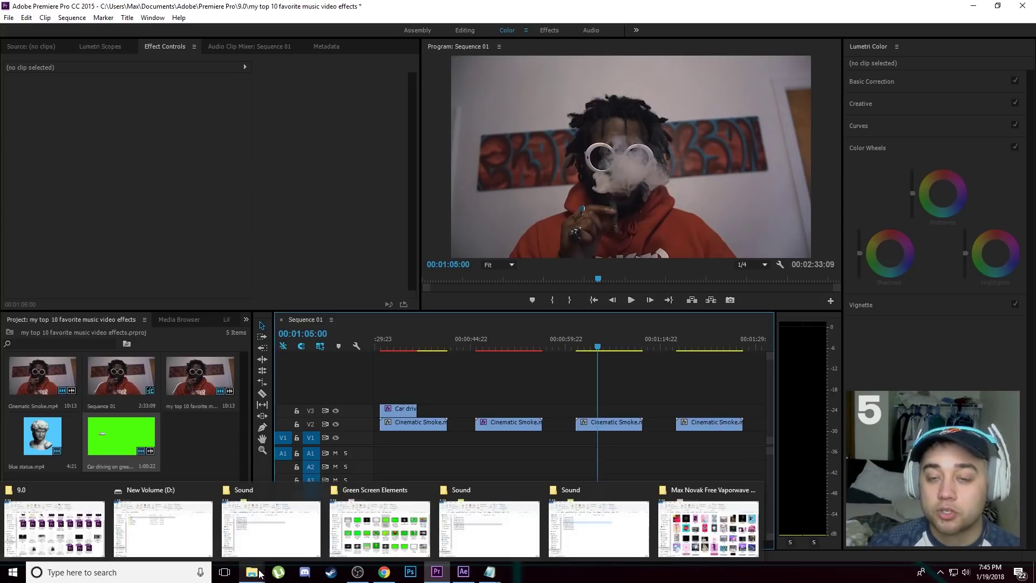
click(379, 529)
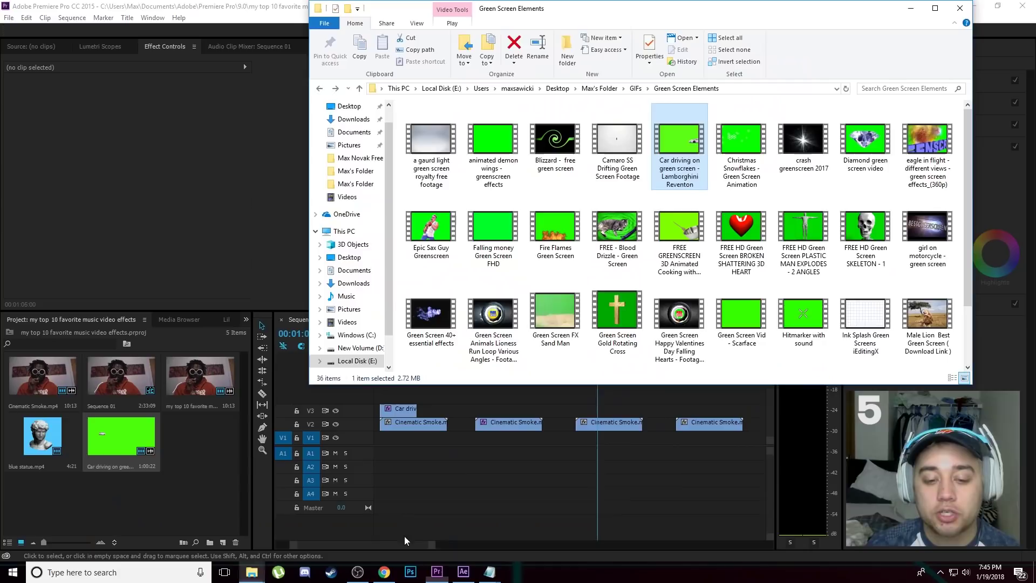
click(319, 88)
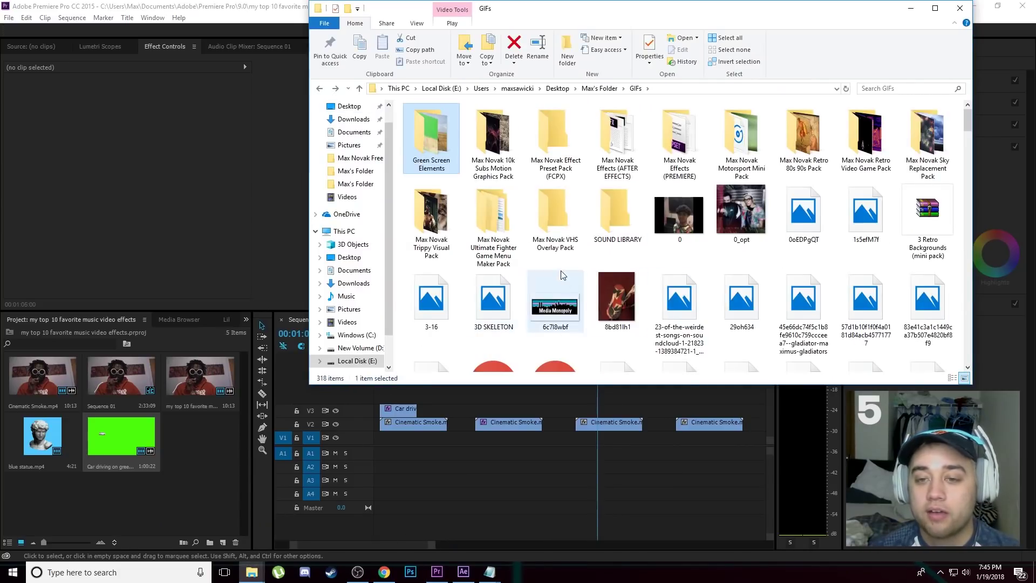
double_click(556, 218)
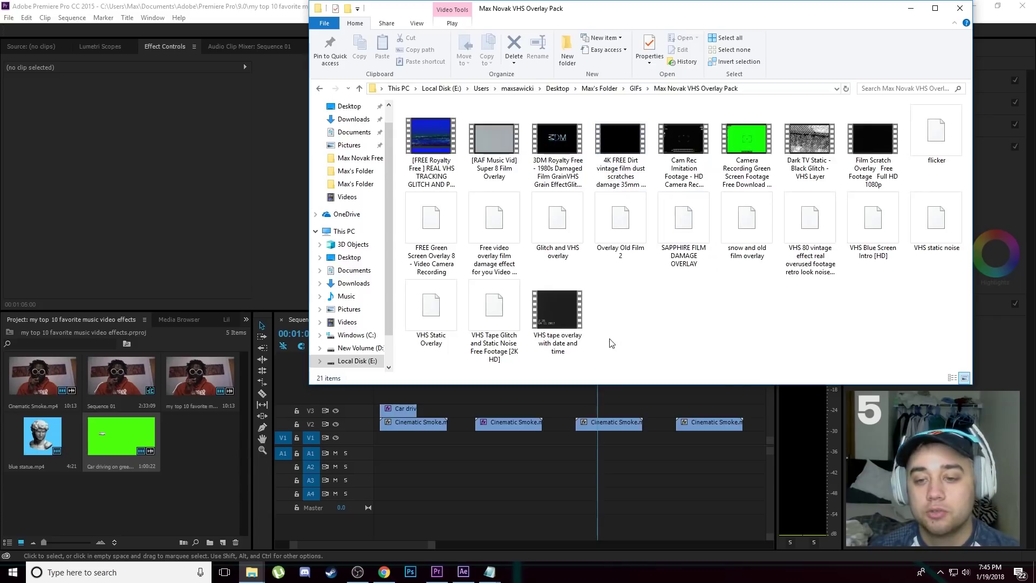
drag(945, 231, 184, 486)
drag(200, 437, 507, 410)
Trim the VHS static noise.mp4 clip to the length of the smoke clip beneath it and scale it to fill the frame
drag(639, 348, 532, 348)
drag(568, 405, 545, 409)
key(=)
click(512, 349)
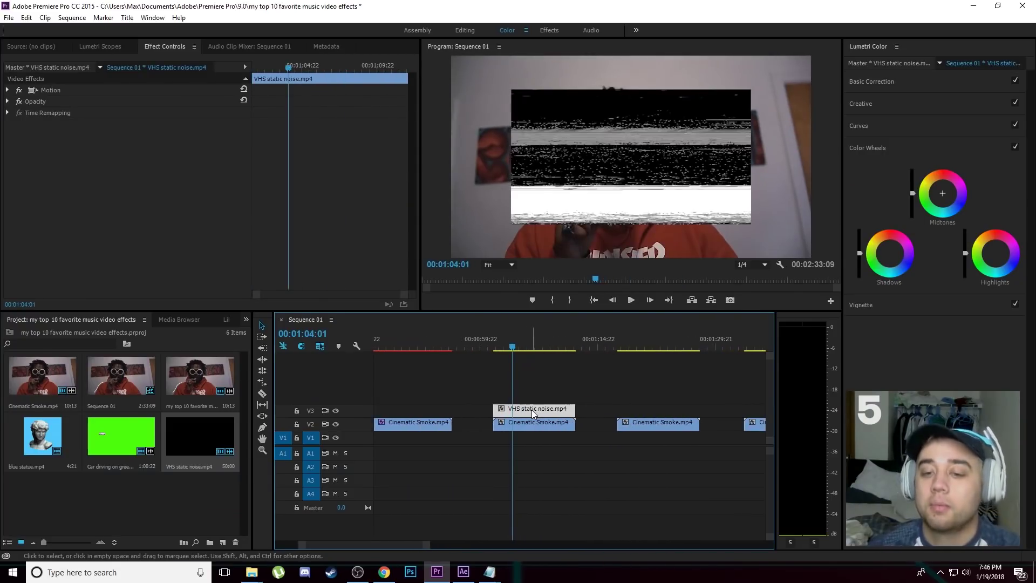
right_click(532, 410)
click(564, 436)
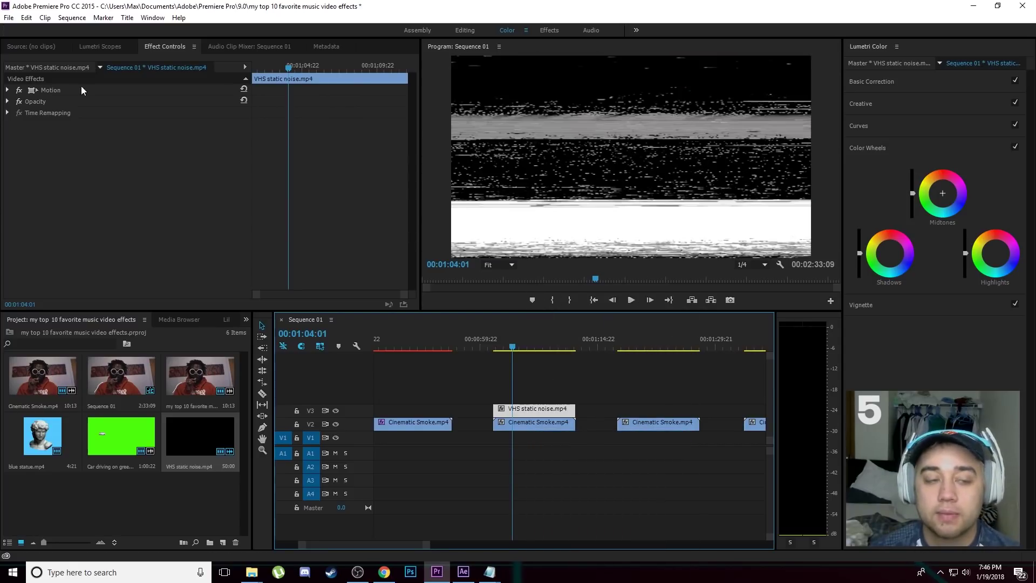
Try the Overlay blend mode on the VHS static noise.mp4 clip, switch it to Screen and play back the result
click(166, 47)
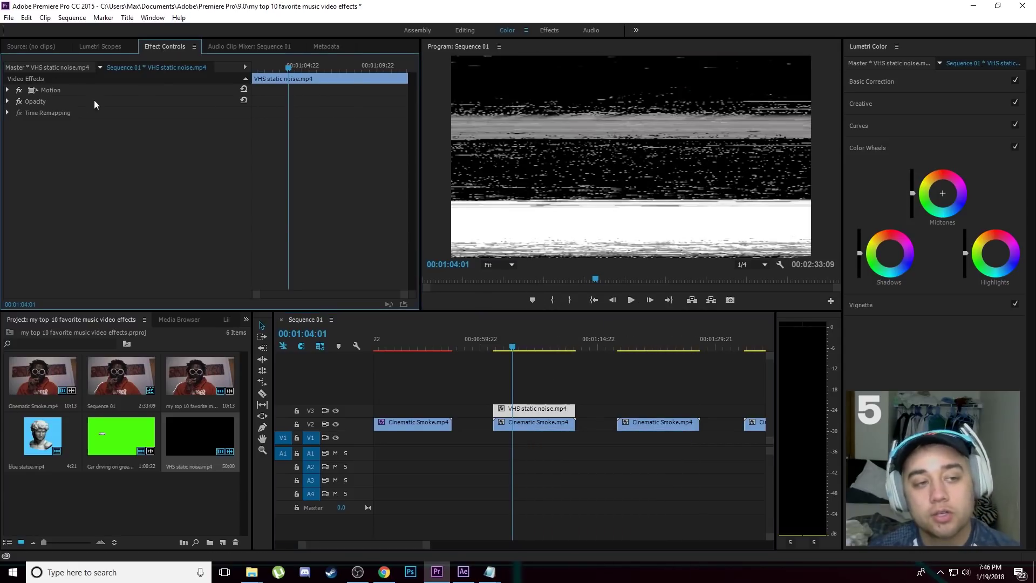
click(7, 101)
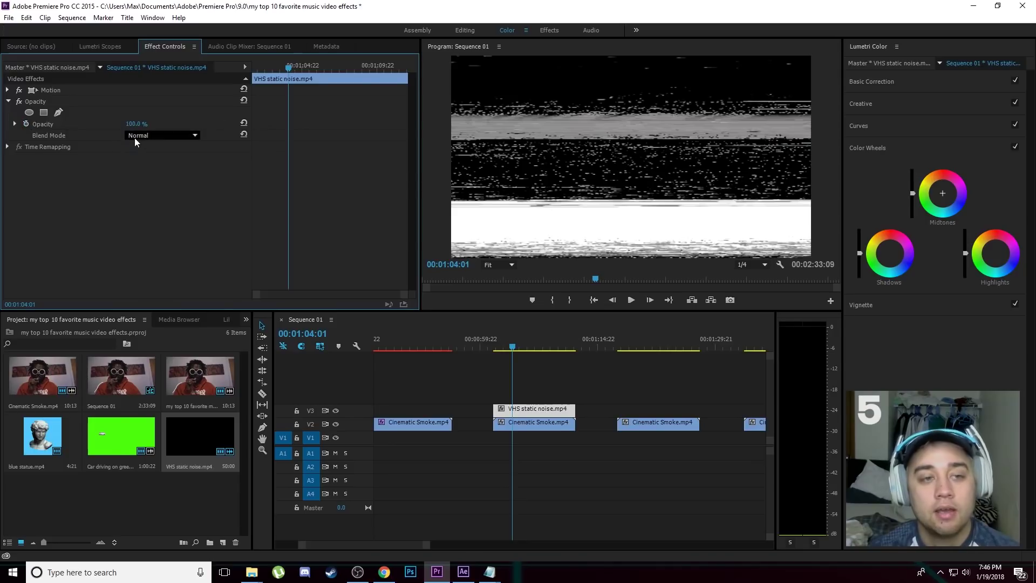
click(162, 135)
click(173, 300)
click(161, 136)
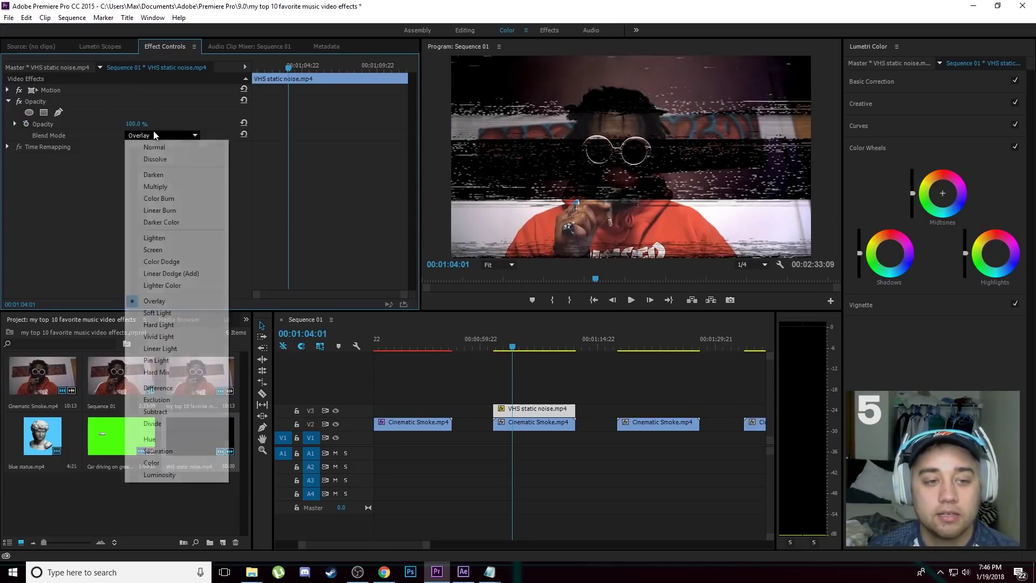
click(177, 251)
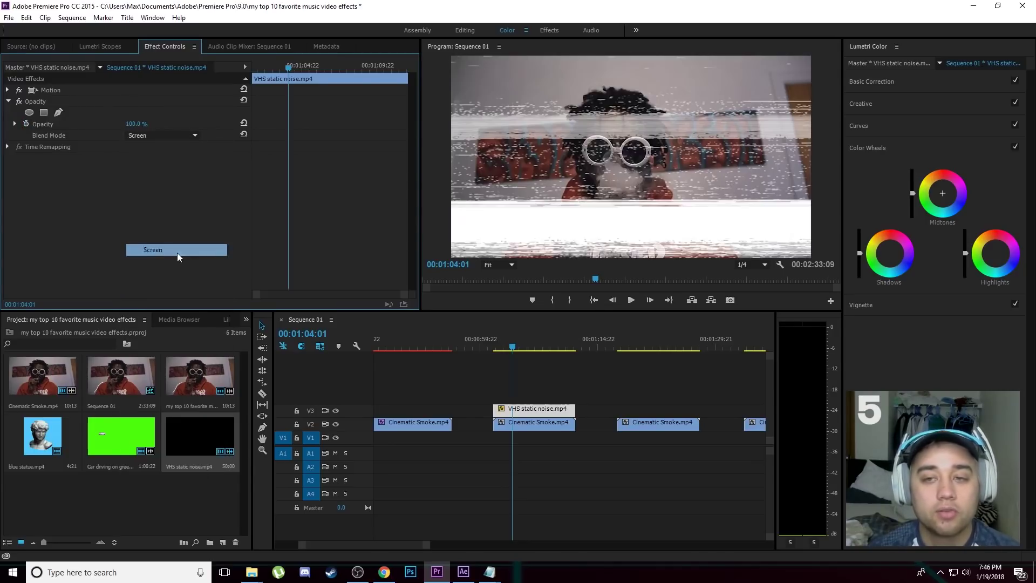
click(630, 300)
click(631, 300)
Lower the opacity of the VHS static noise.mp4 clip to about 60 %
click(14, 124)
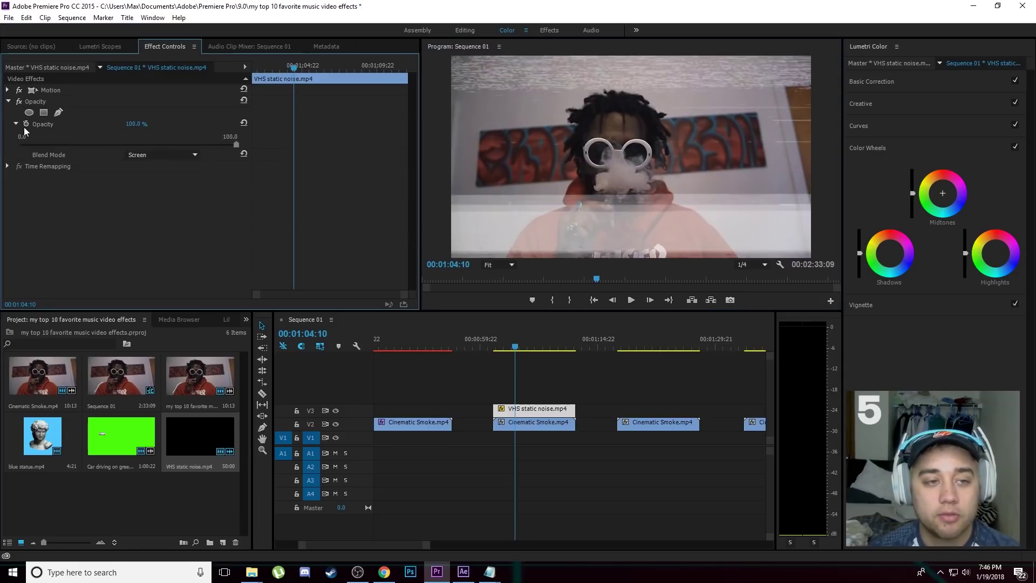
click(142, 144)
click(150, 144)
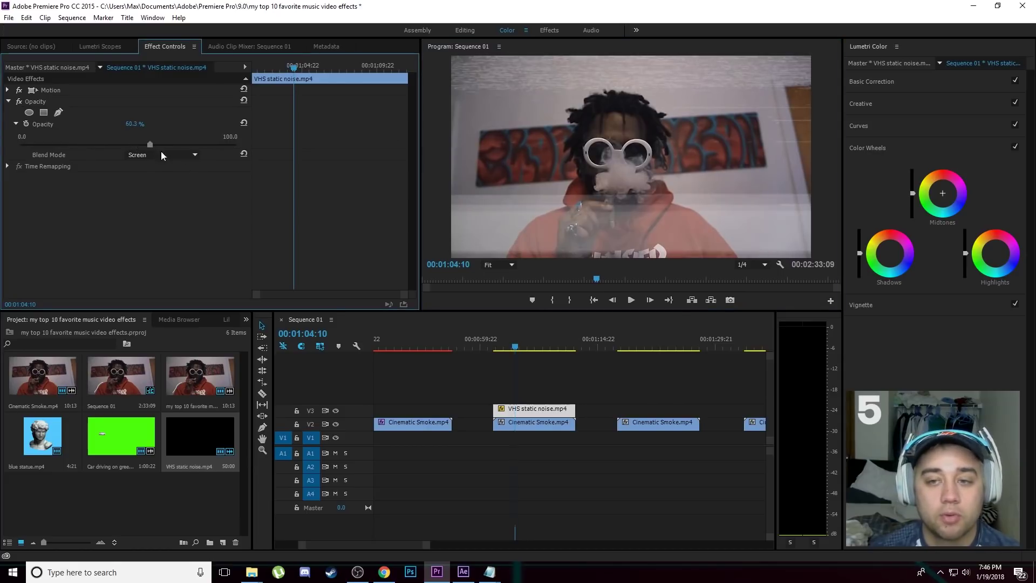
Find the Sapphire S_Glow effect and apply it to the VHS static noise.mp4 clip on V3
click(247, 319)
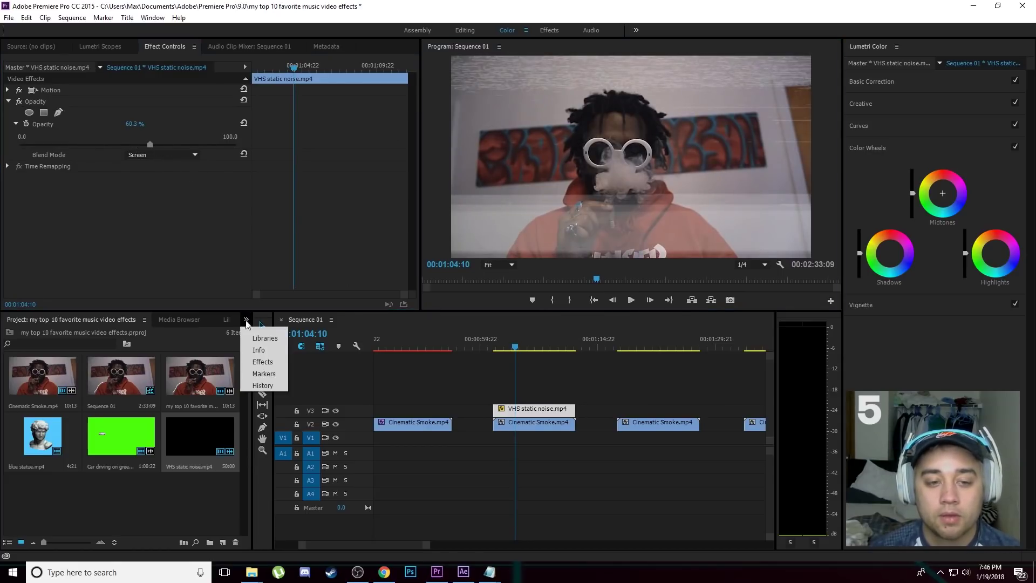
click(263, 362)
click(111, 333)
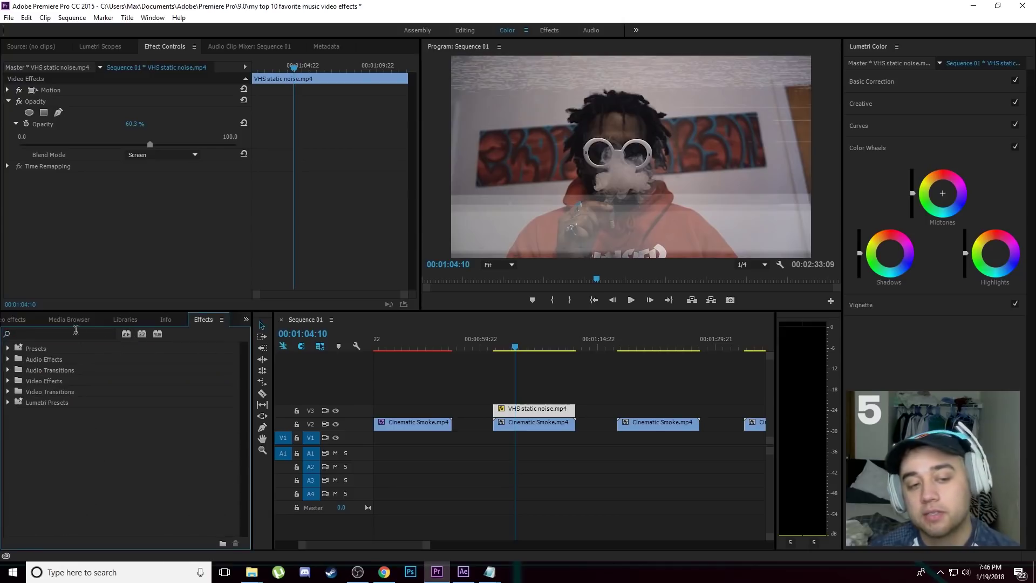
click(77, 333)
text(glow)
drag(52, 403, 505, 411)
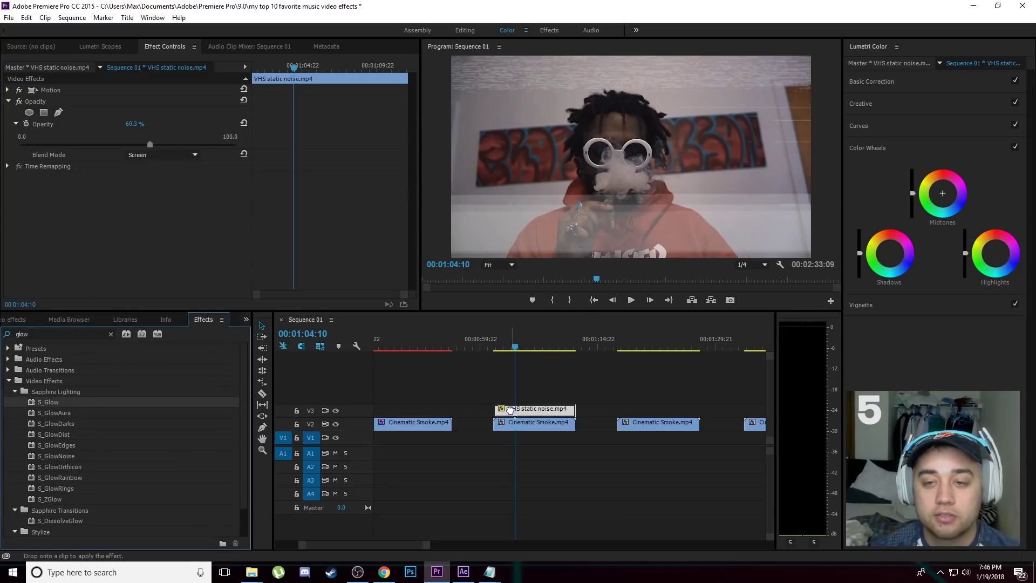
Set the VHS static noise.mp4 clip's opacity to 100 % and its S_Glow threshold to about 0.25, and play back the result
click(631, 300)
click(15, 268)
scroll(64, 243, down, 1)
mouse_move(68, 243)
mouse_down()
mouse_move(62, 234)
mouse_move(74, 244)
mouse_up()
click(630, 300)
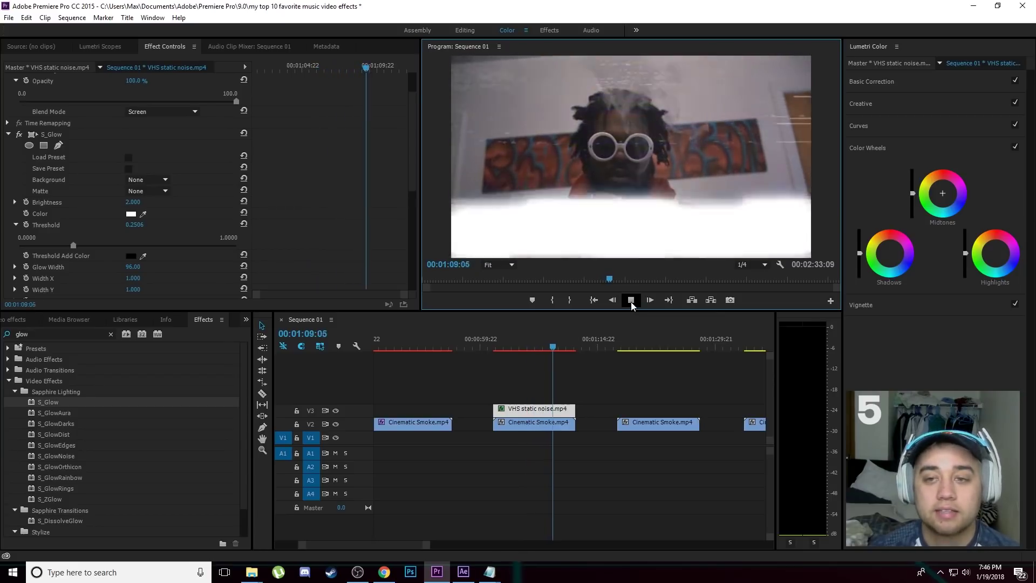
click(631, 300)
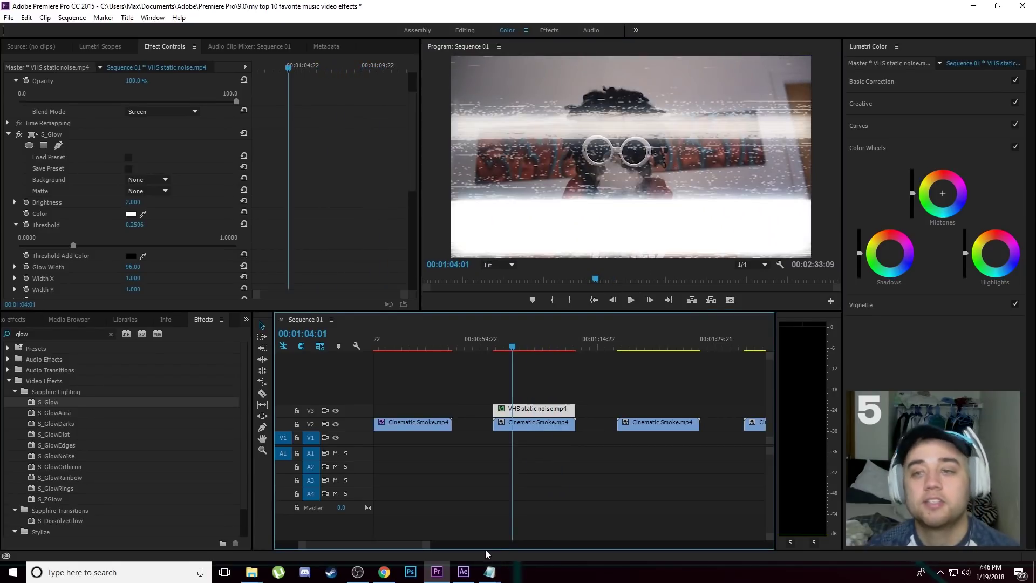
Move the playhead to the sixth Cinematic Smoke clip and create a 1920 × 1080 transparent video at 23.976 fps with square pixels
drag(516, 344, 635, 367)
click(657, 399)
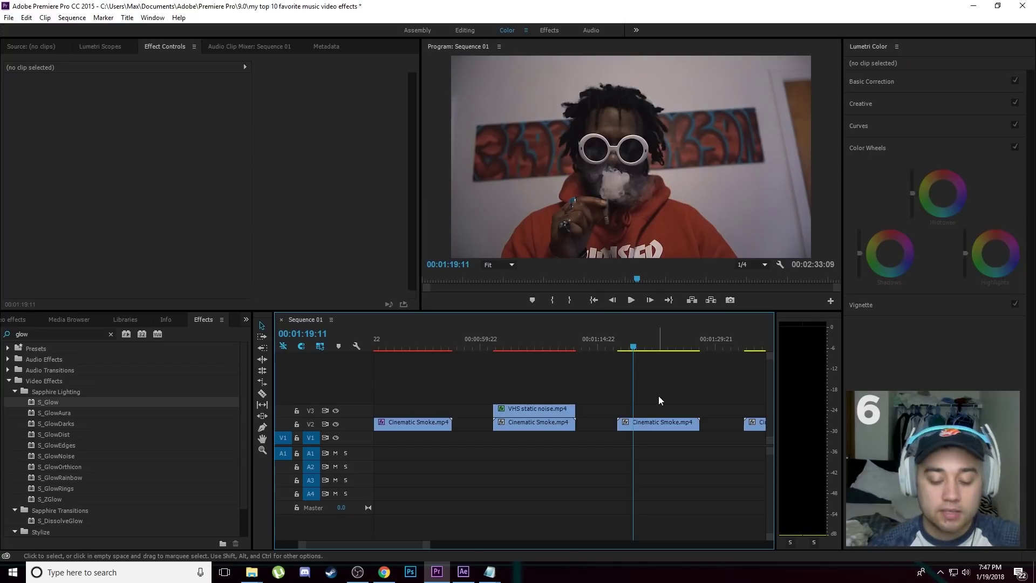
key(minus)
key(minus)
key(minus)
key(equal)
key(equal)
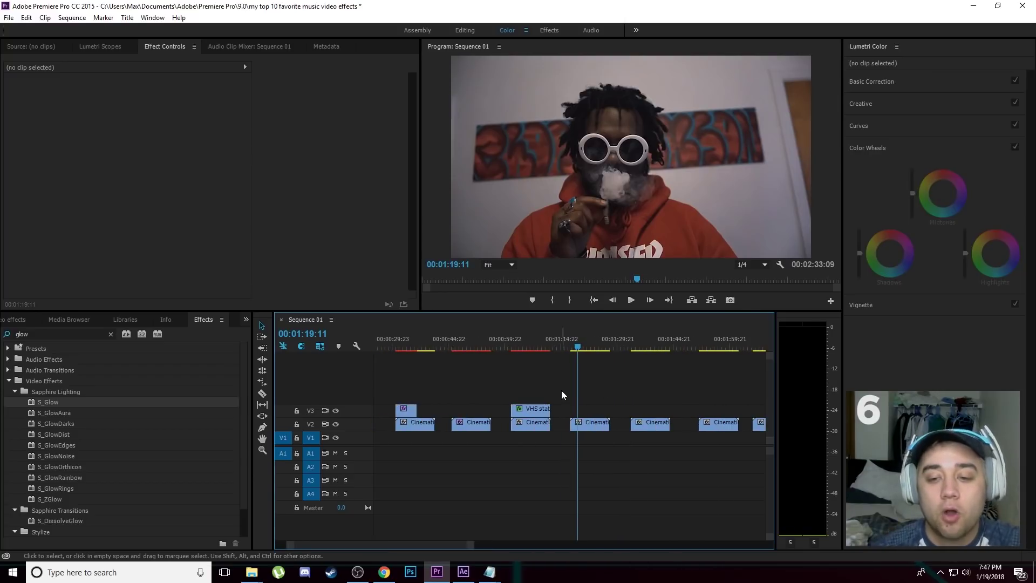
click(244, 321)
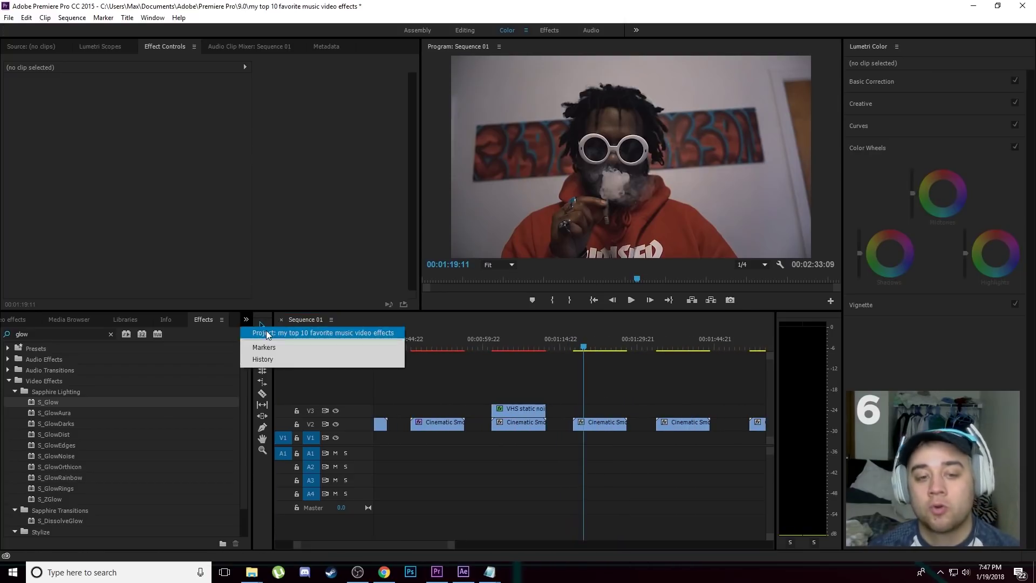
click(302, 331)
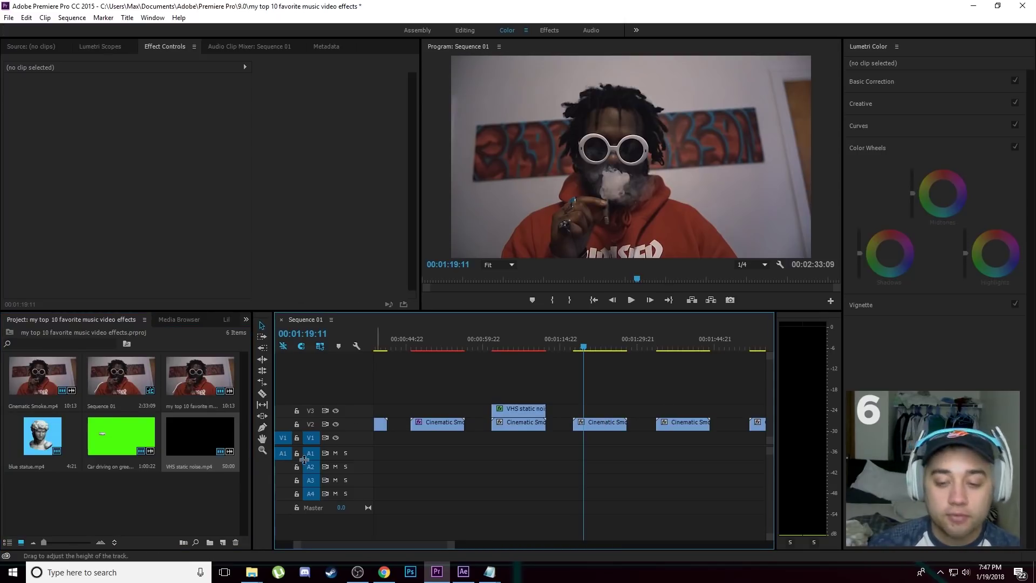
click(223, 542)
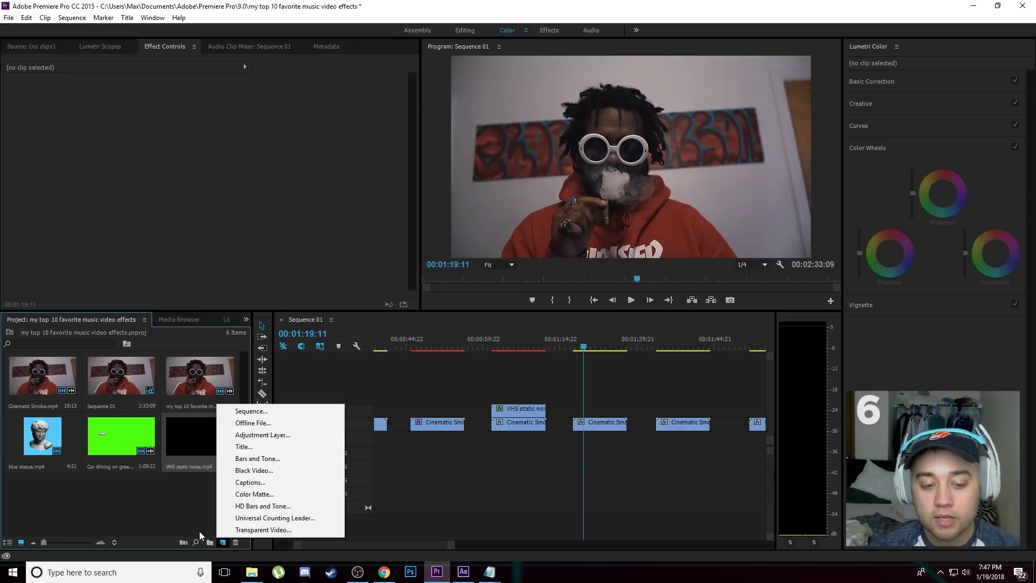
click(257, 531)
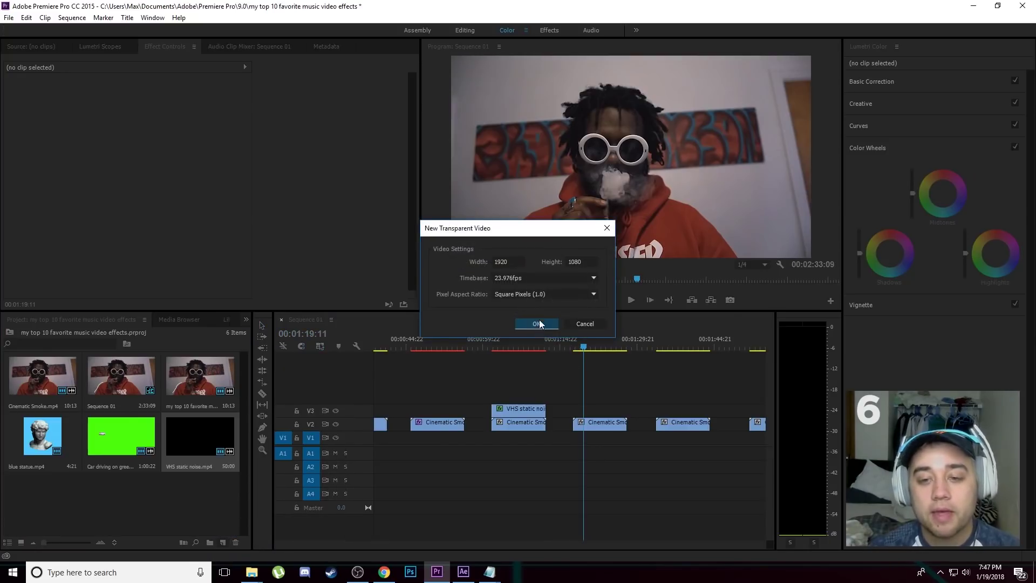
click(523, 327)
Place the transparent video on V3, matched to the sixth clip's length, and replace it with an After Effects composition
drag(50, 503, 627, 409)
key(equal)
key(equal)
key(equal)
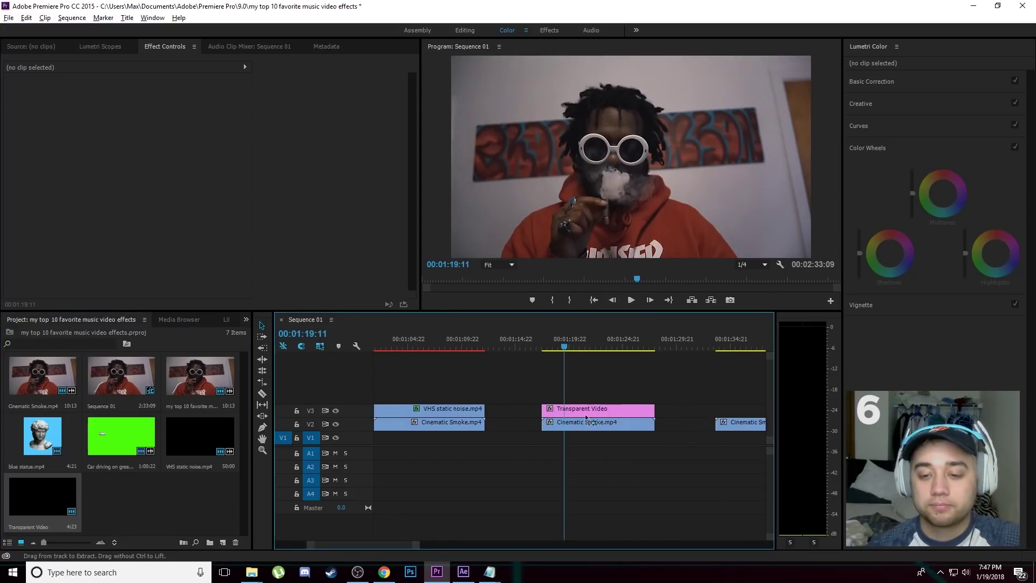
right_click(603, 415)
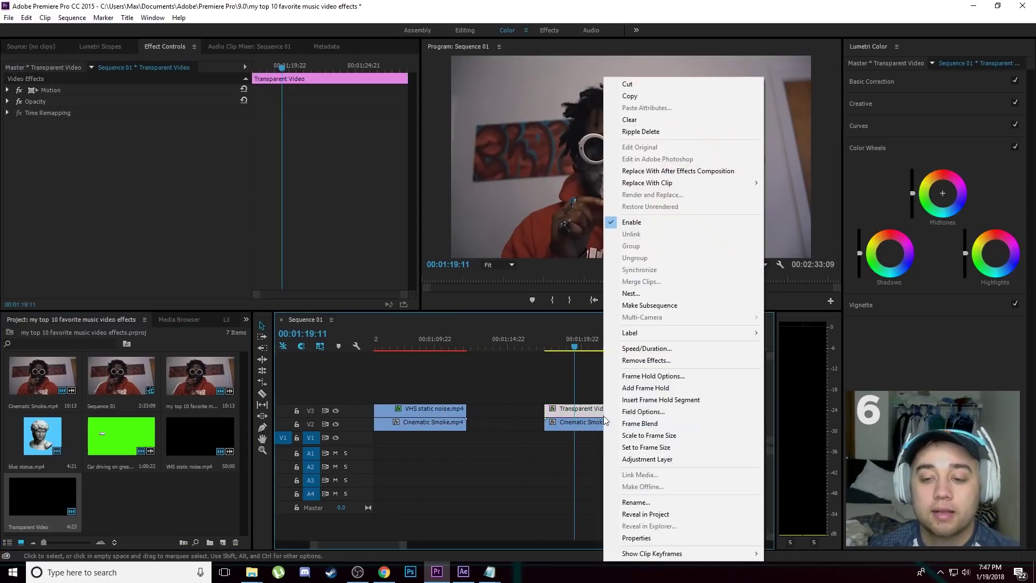
click(676, 171)
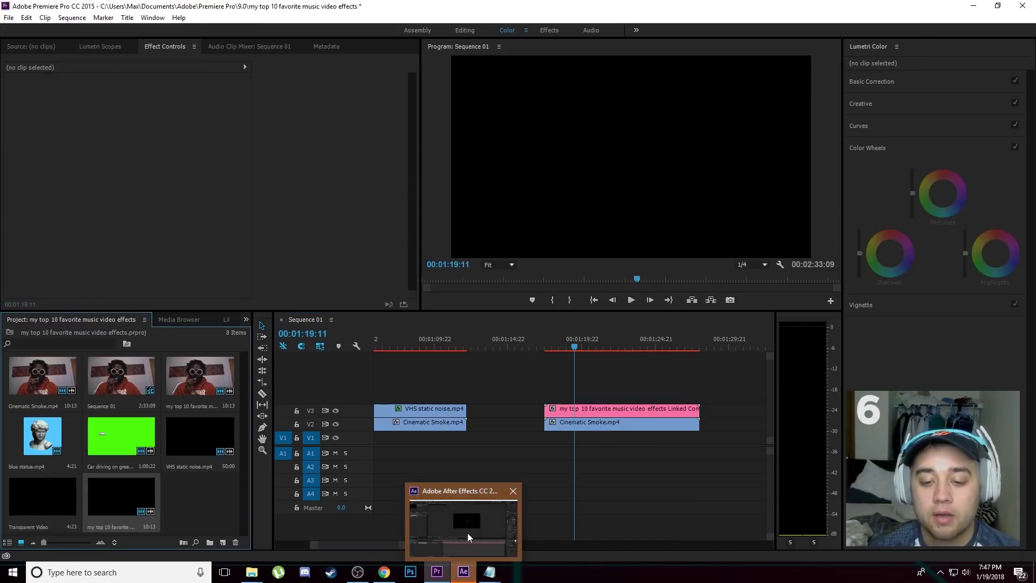
Switch to After Effects, delete the Transparent Video layer from the linked composition and show the transparency grid
click(464, 573)
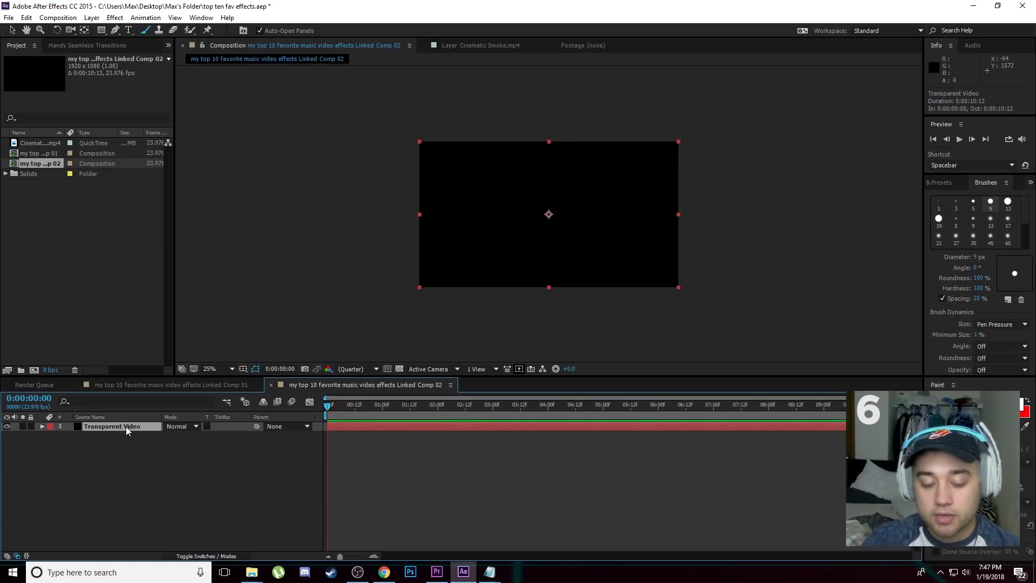
key(Delete)
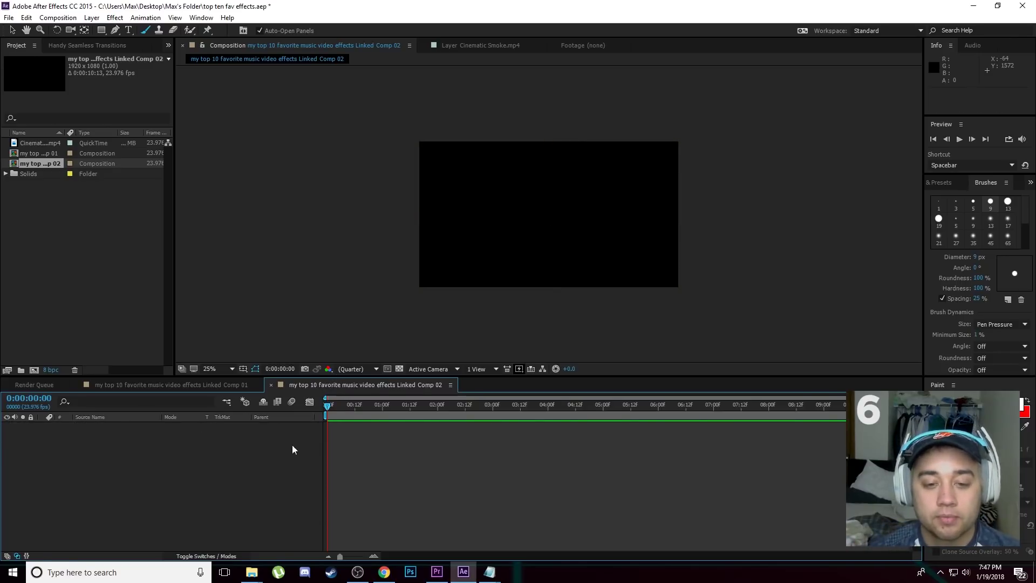
click(397, 370)
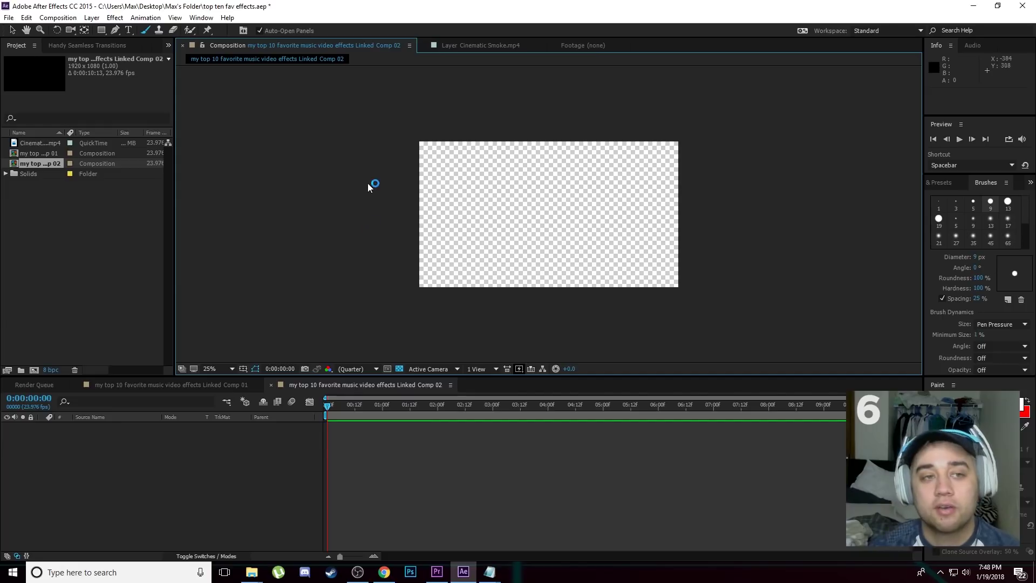
Draw a text box across most of the composition frame and enter the text Saber Plugin
click(133, 31)
drag(438, 161, 649, 268)
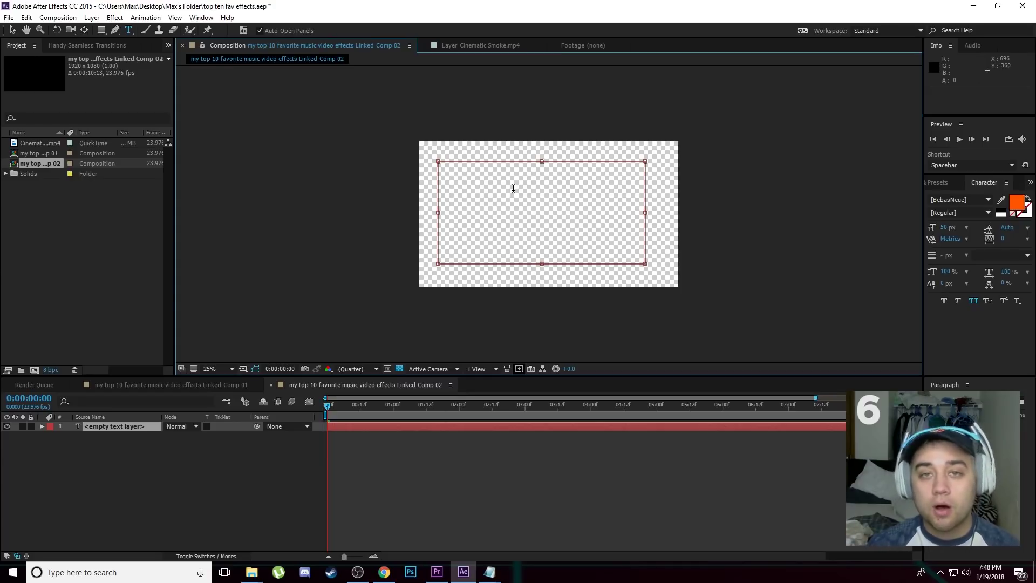
text(Saber Plugin)
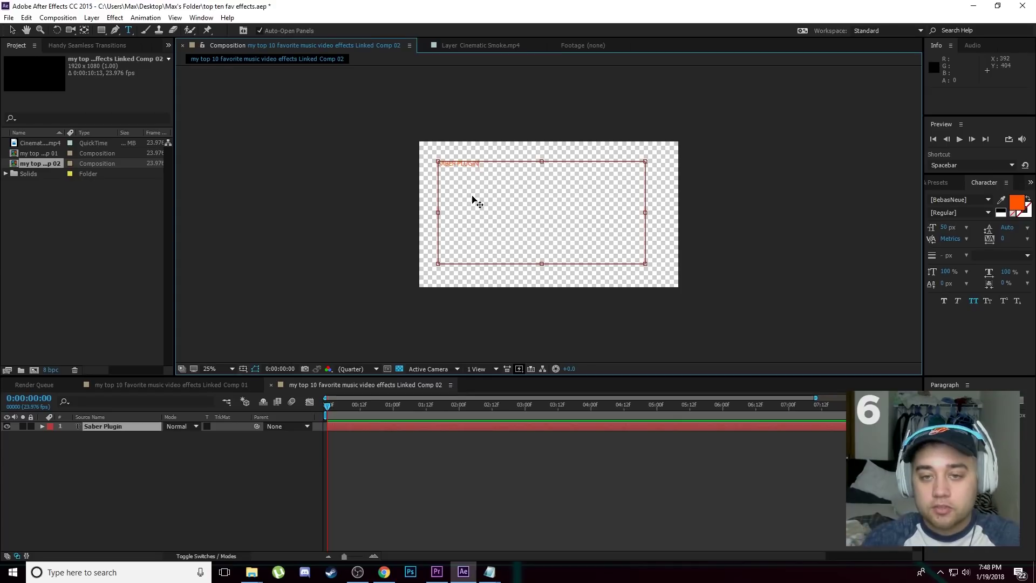
Format the Saber Plugin text as centred AXIS Extra Bold at 183 px, placed in the middle of the frame
key(ctrl+a)
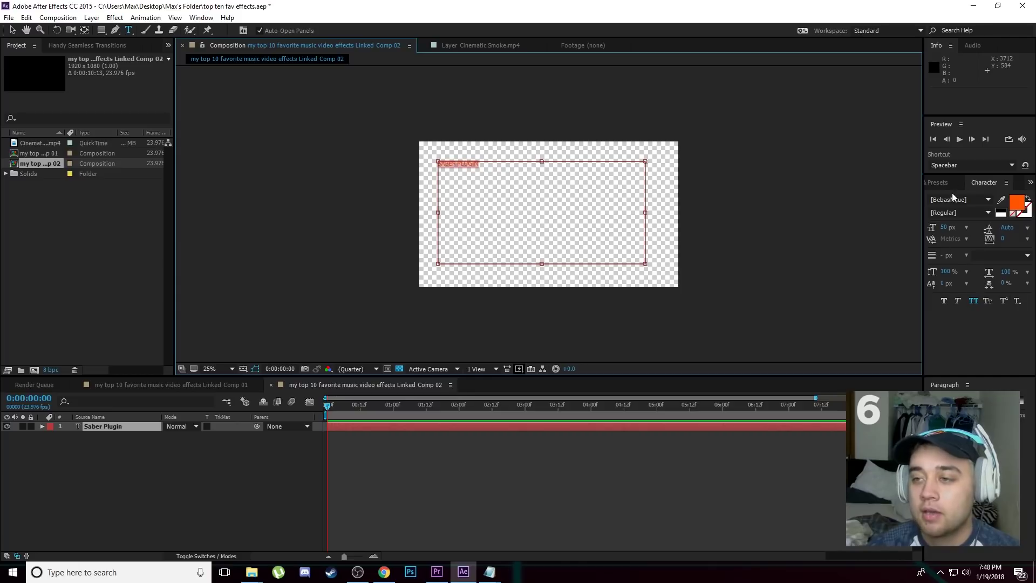
key(ctrl+shift+c)
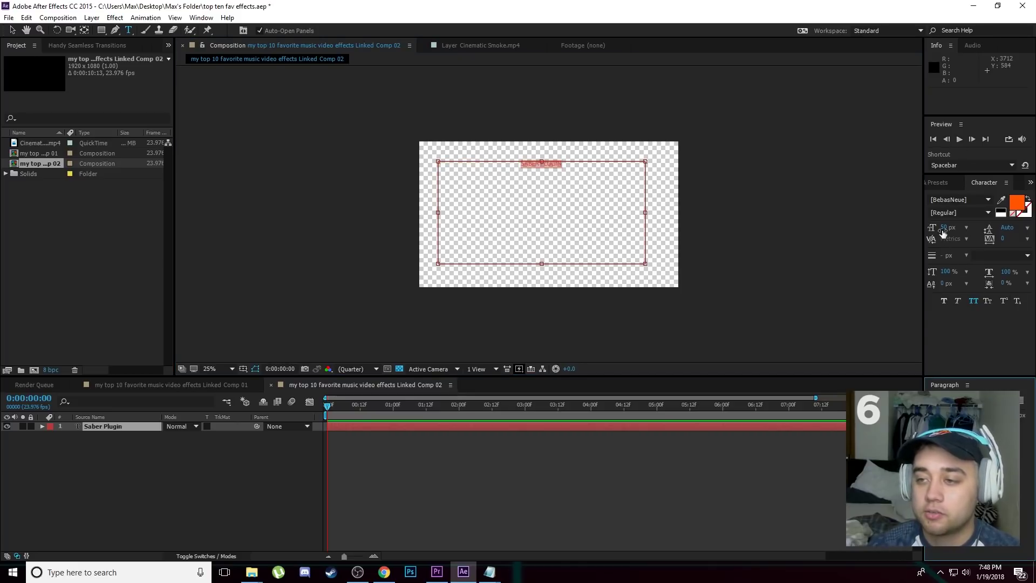
drag(946, 228, 788, 242)
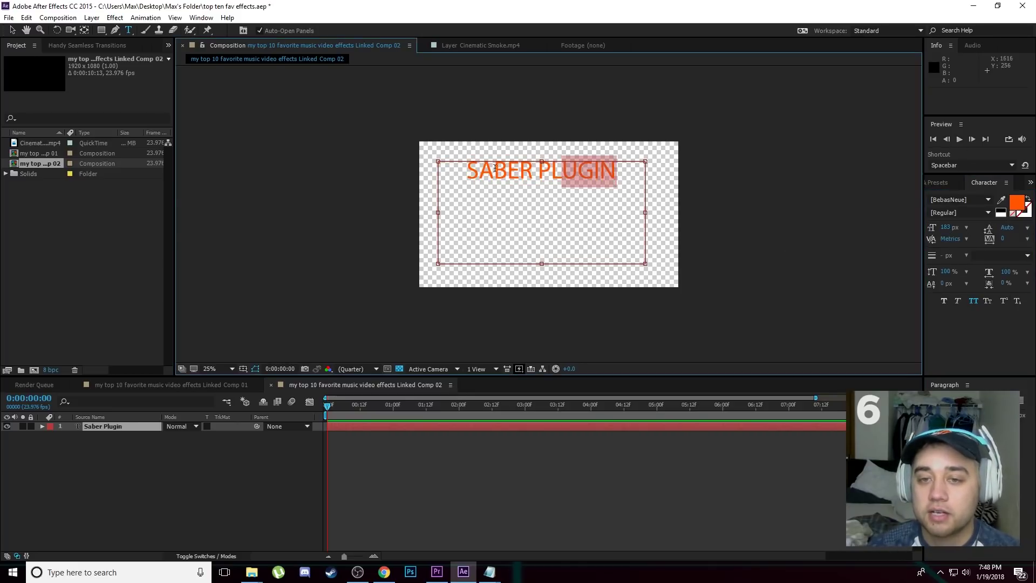
click(988, 200)
click(961, 227)
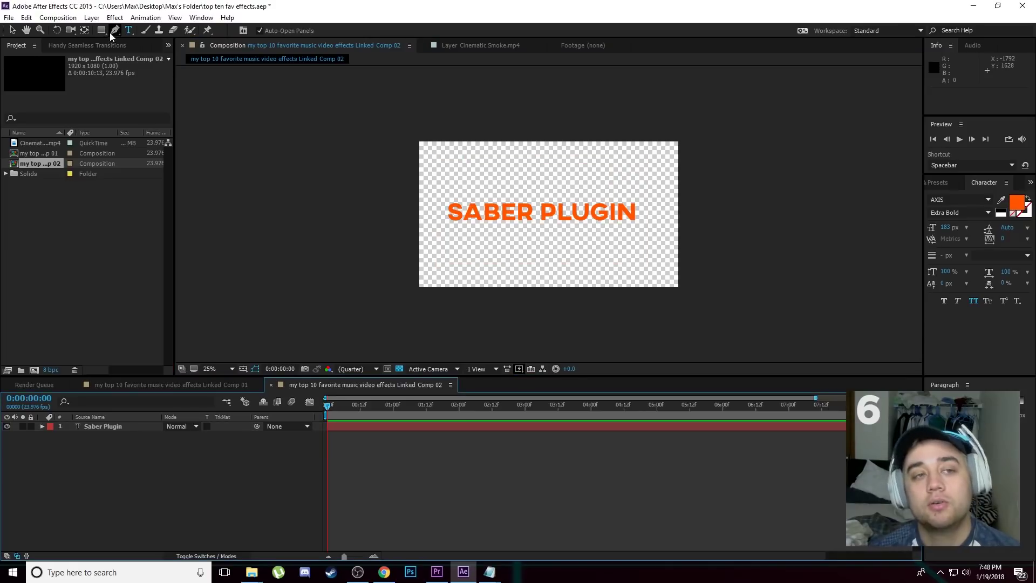
Add a full-frame red solid layer above the Saber Plugin text layer
click(92, 18)
mouse_move(106, 33)
click(291, 42)
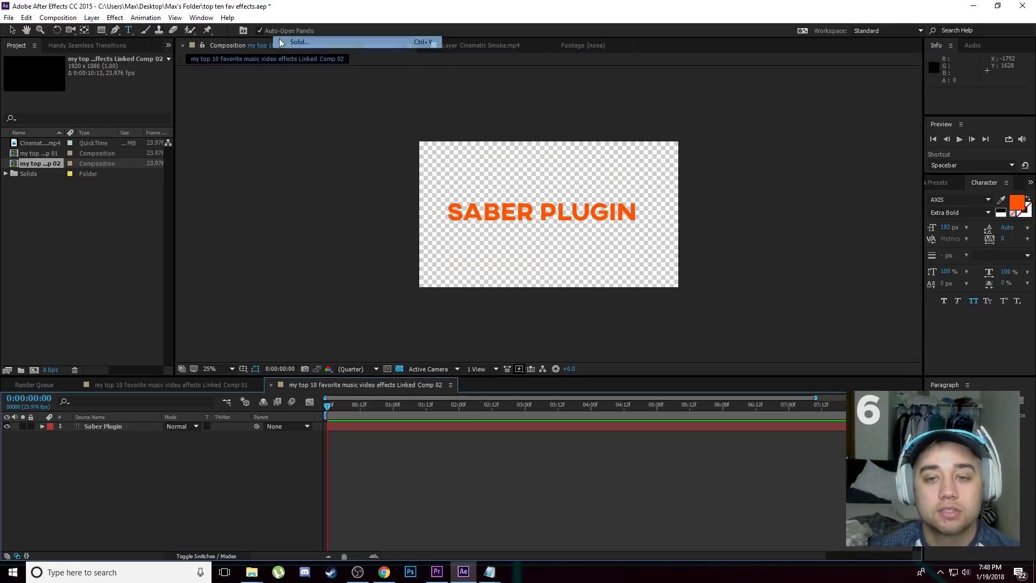
click(553, 381)
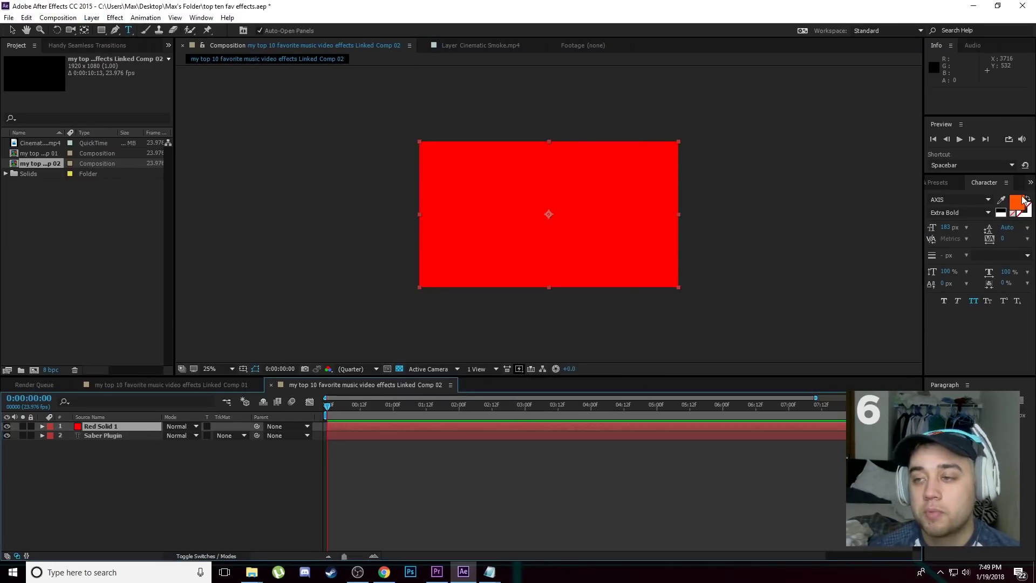
Find the Video Copilot Saber effect and apply it to the red solid layer
click(945, 184)
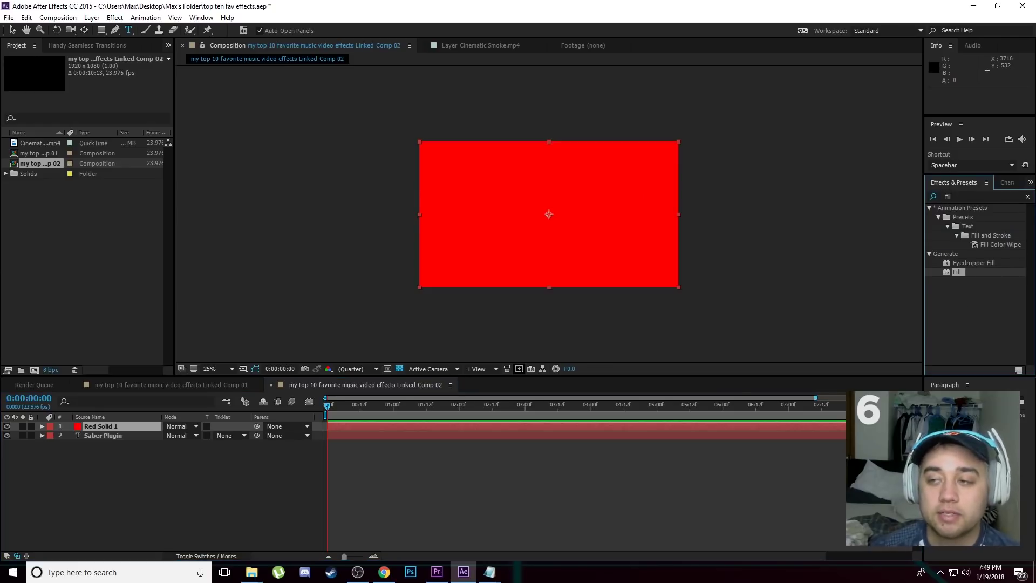
click(1028, 197)
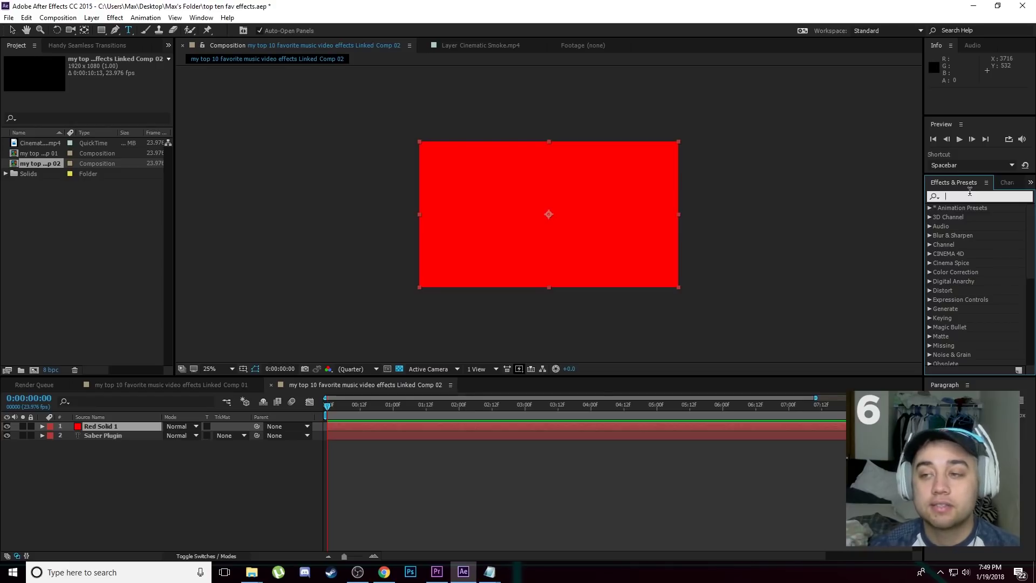
text(saber)
drag(960, 217, 105, 427)
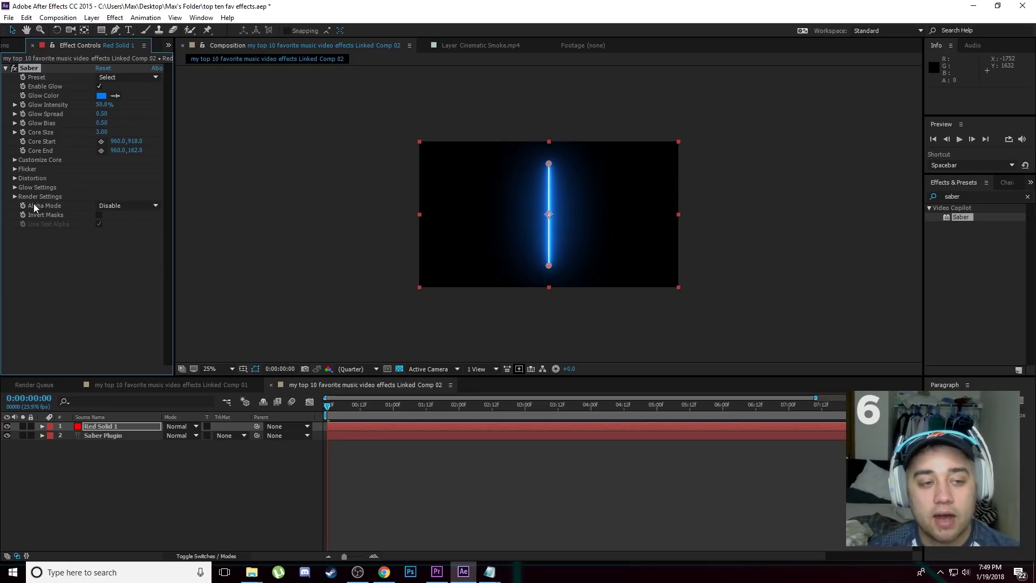
Set Saber's Alpha Mode to Mask Glow and its Core Type to Text Layer, using the Saber Plugin layer as the text source
click(153, 206)
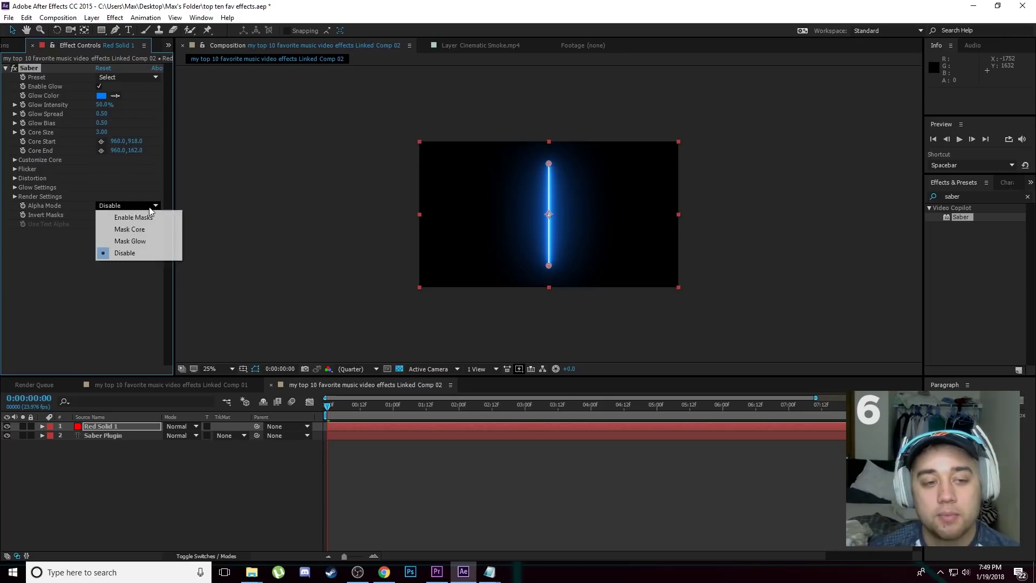
click(137, 241)
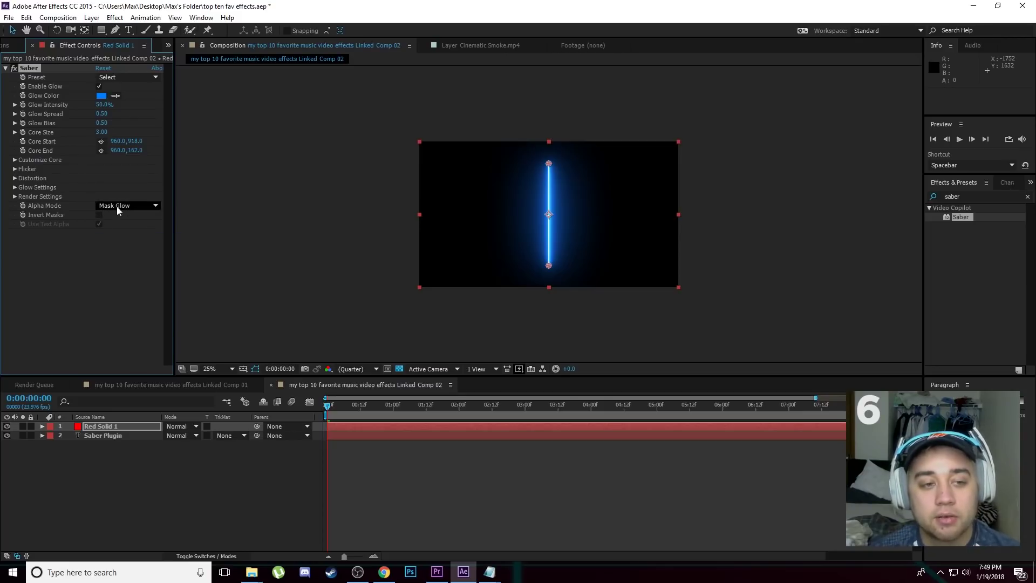
click(15, 161)
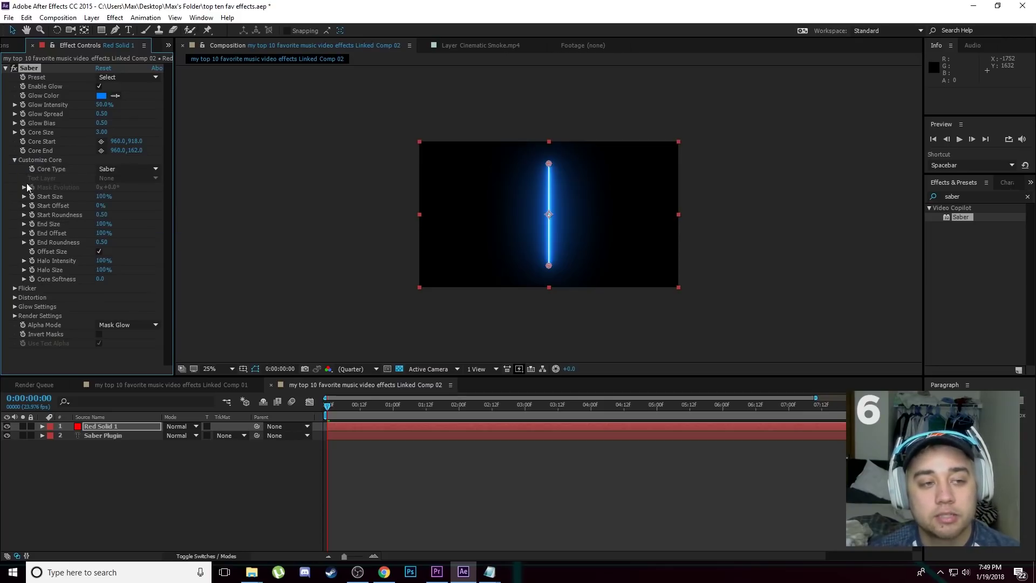
click(139, 169)
click(132, 203)
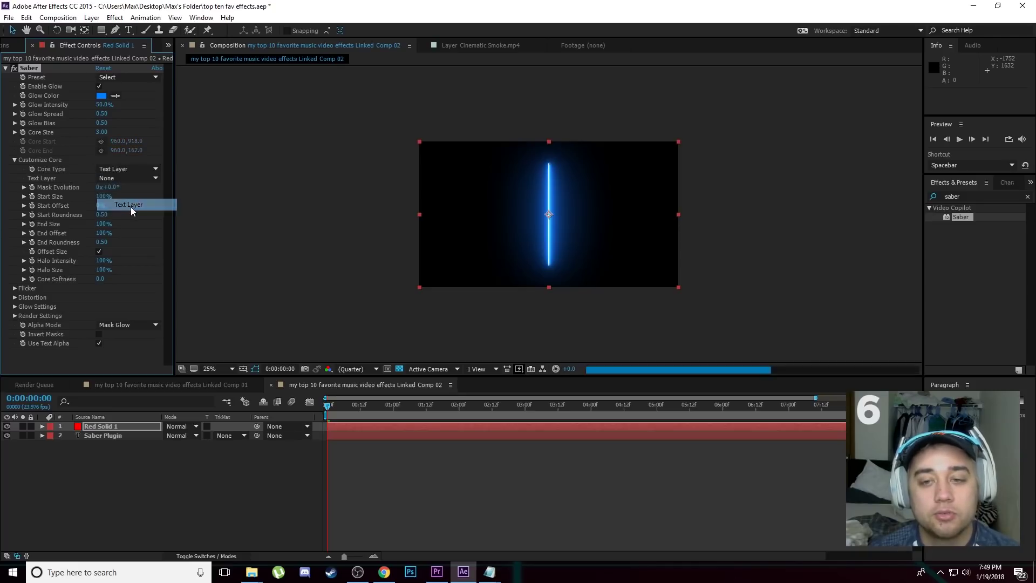
click(130, 178)
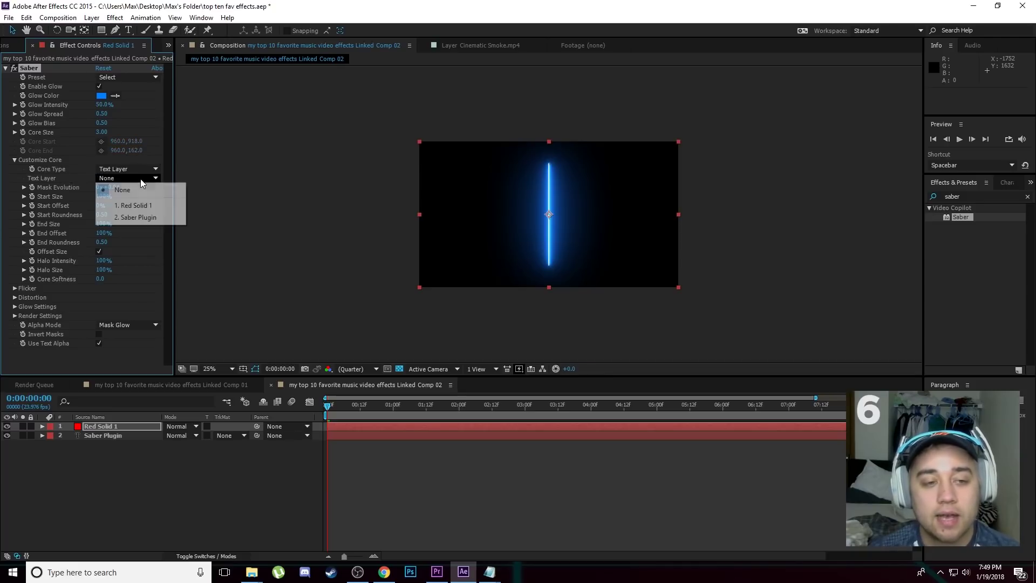
click(135, 218)
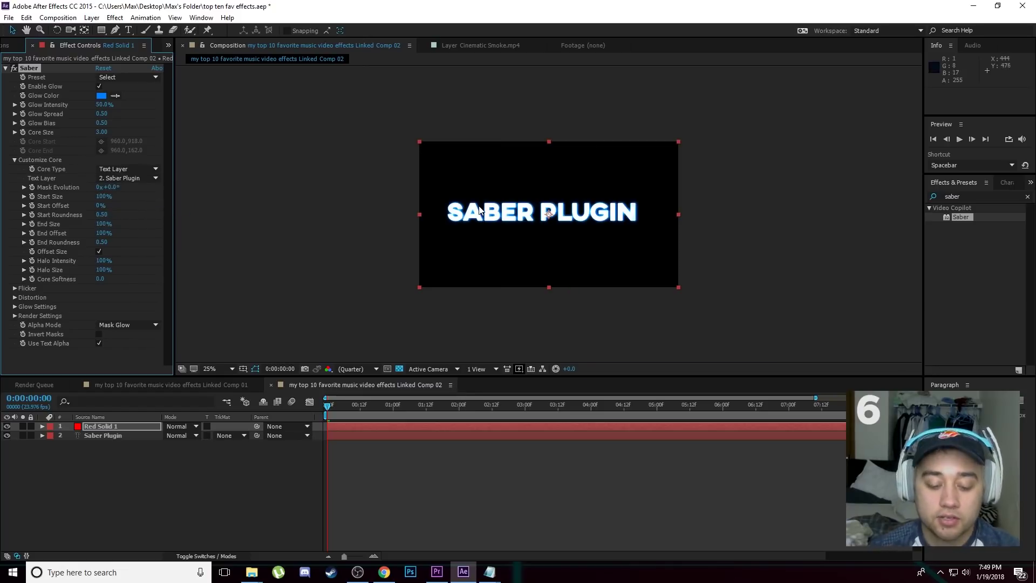
scroll(472, 207, up, 4)
scroll(502, 216, down, 6)
scroll(529, 228, up, 2)
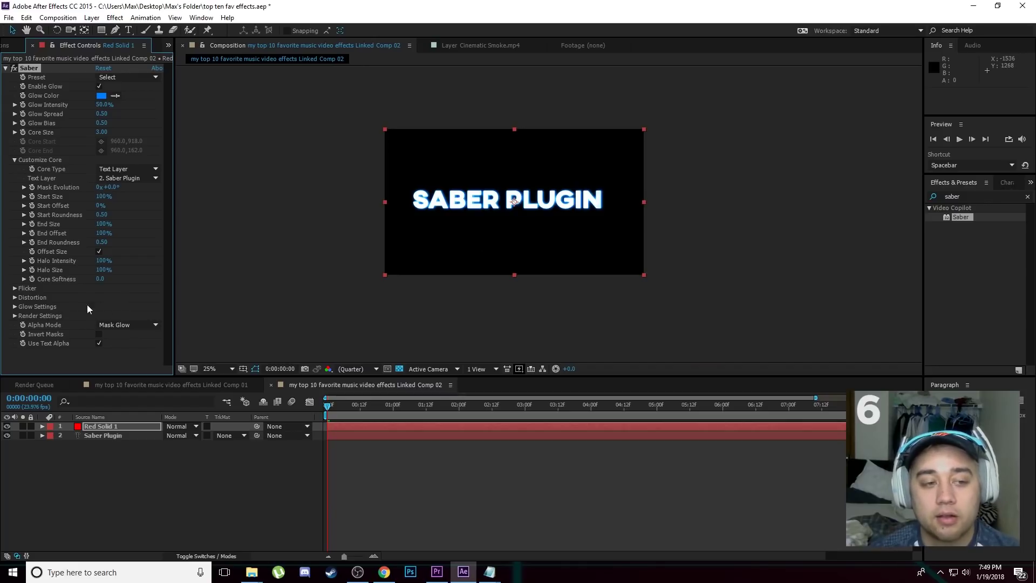
Set Saber's Composite Settings to Transparent in its Render Settings and inspect the glowing text closely
click(15, 315)
scroll(33, 318, down, 3)
click(24, 260)
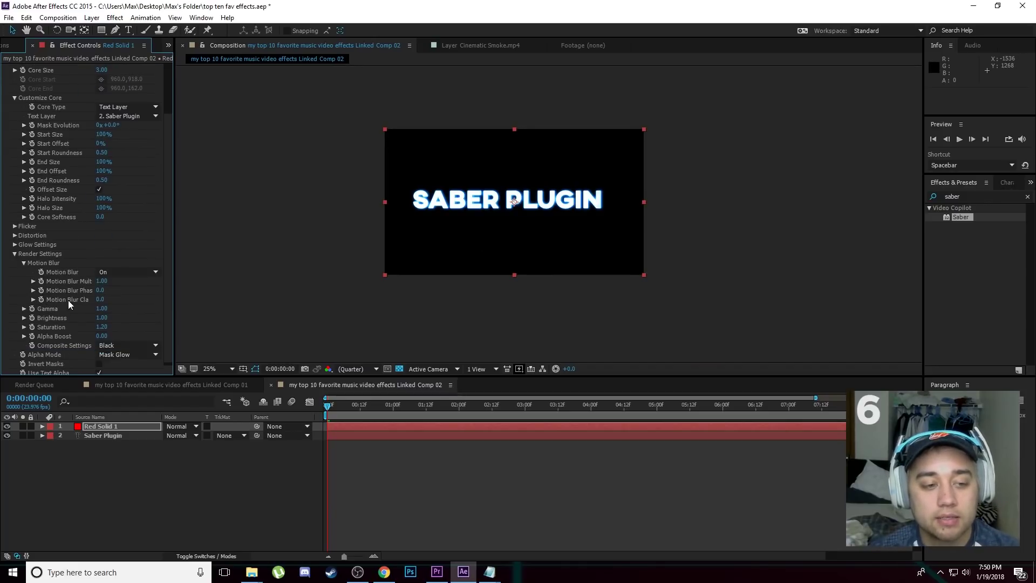
click(129, 342)
click(139, 352)
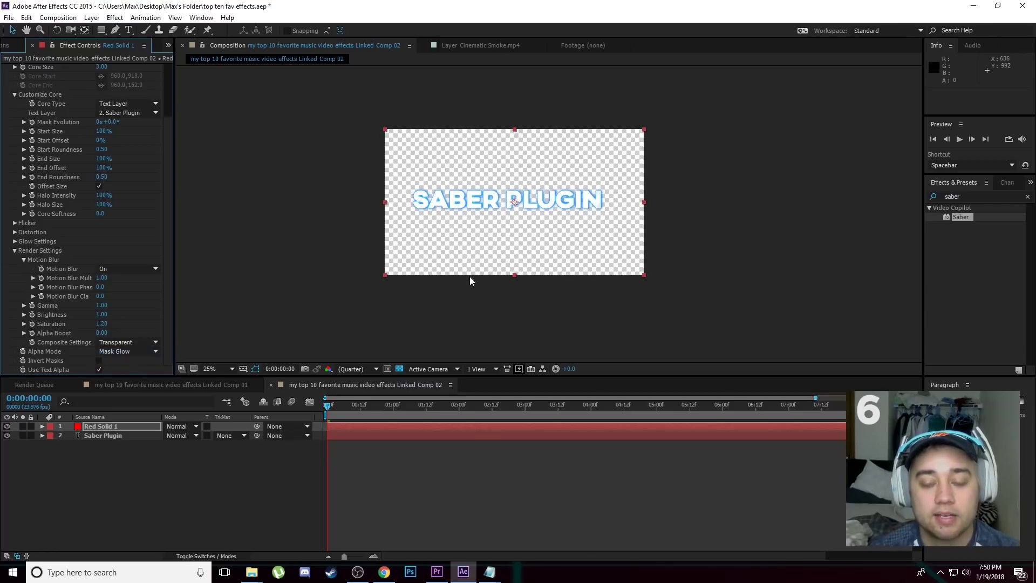
scroll(471, 218, up, 2)
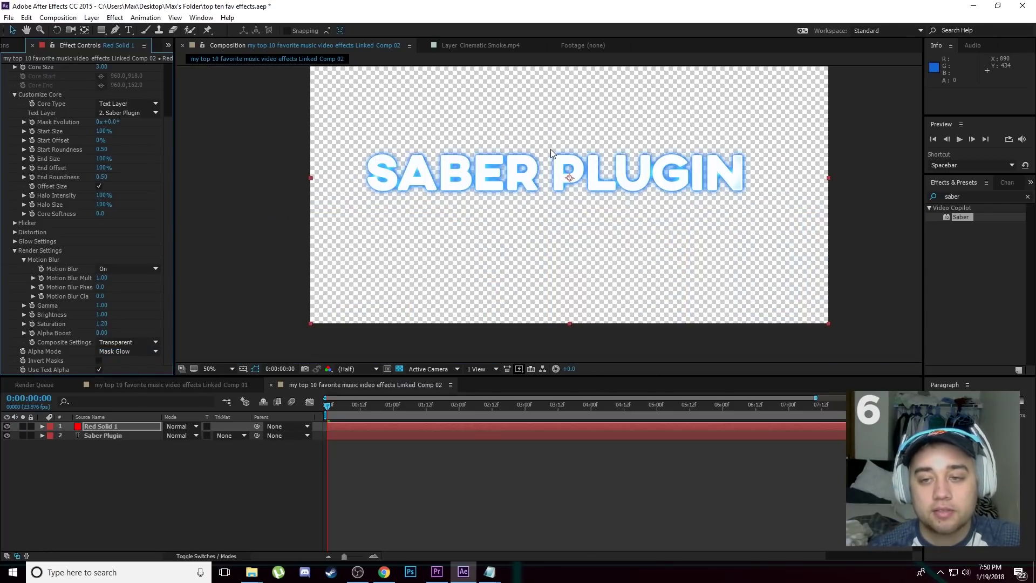
scroll(556, 145, down, 2)
drag(549, 137, 478, 224)
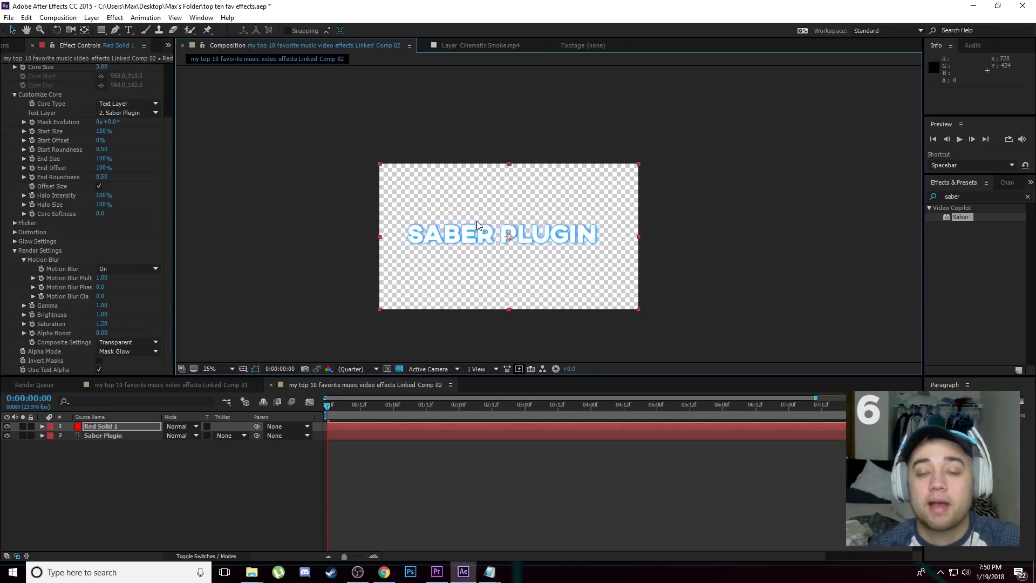
scroll(478, 221, up, 2)
scroll(500, 210, down, 2)
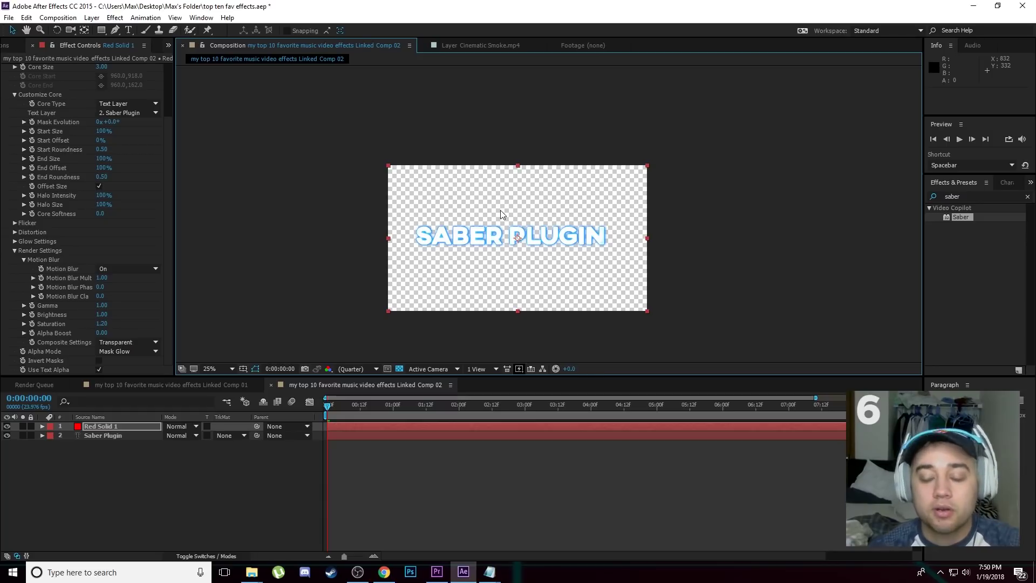
Apply the Patronus preset to Saber and preview the glow at 0:00:01:20
click(169, 105)
click(138, 80)
click(162, 171)
click(449, 404)
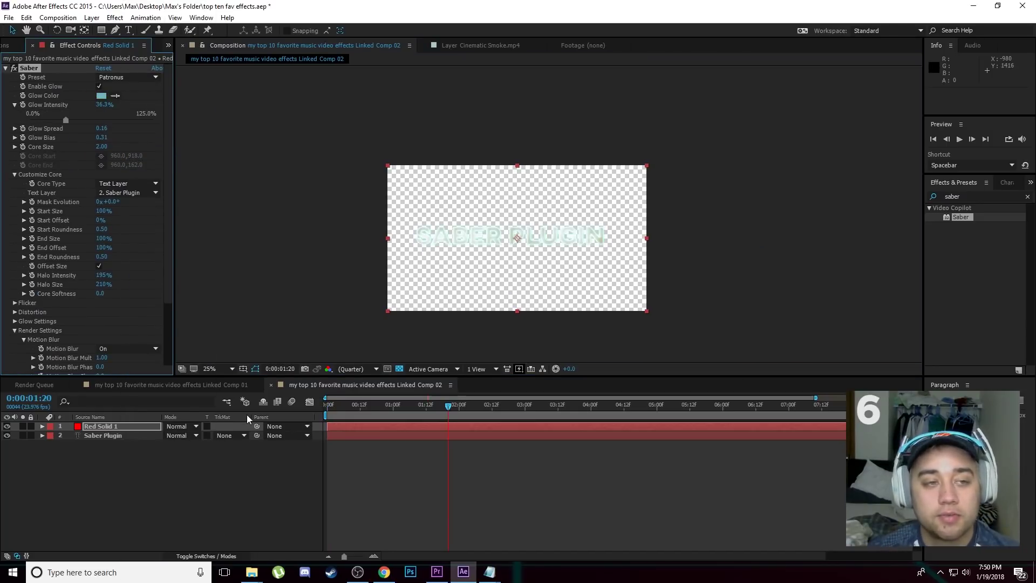
Hide the Saber Plugin text layer, keeping the red solid centred in the frame
click(8, 436)
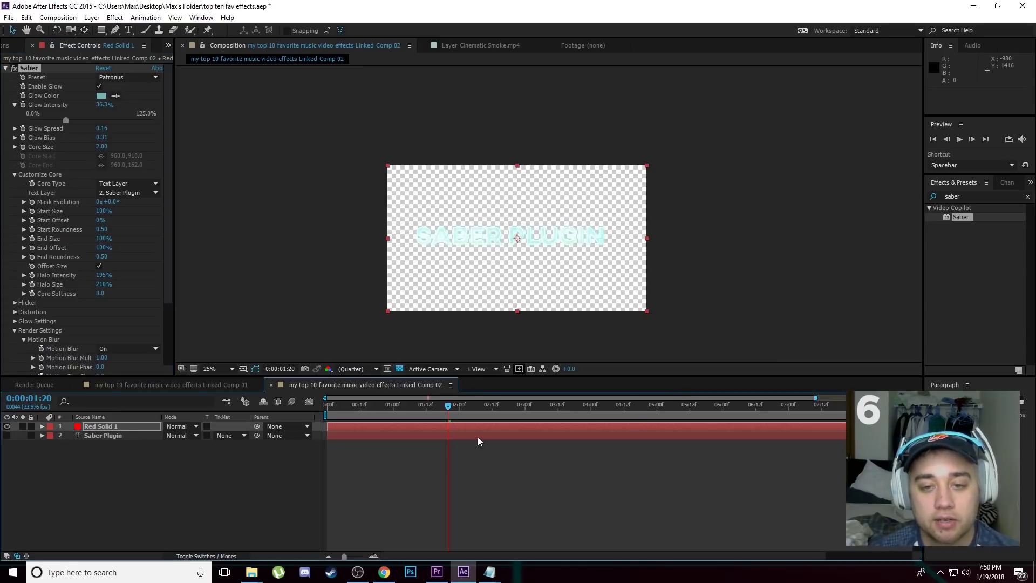
mouse_move(477, 231)
mouse_down()
mouse_move(509, 221)
mouse_move(489, 216)
mouse_up()
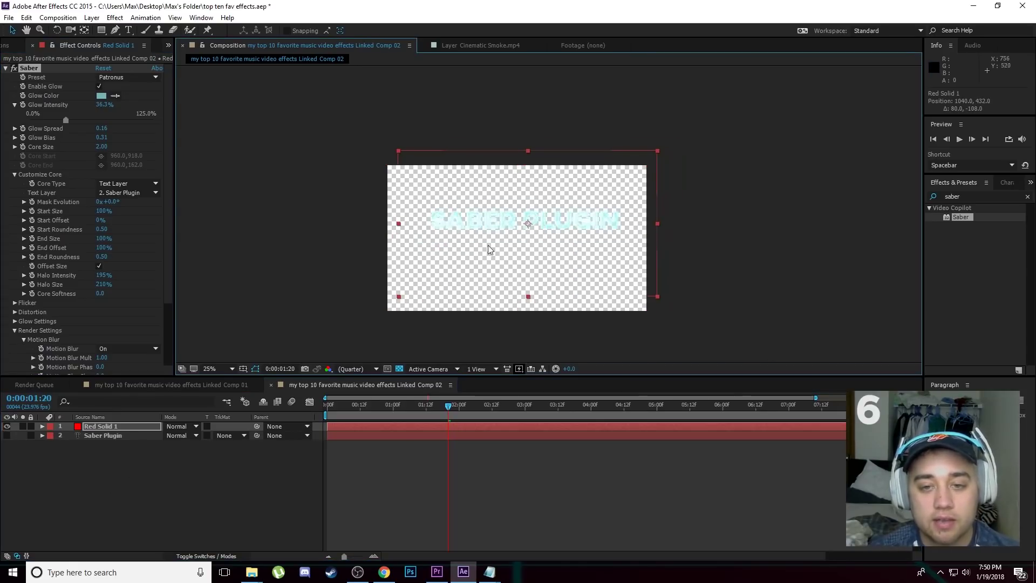
key(ctrl+z)
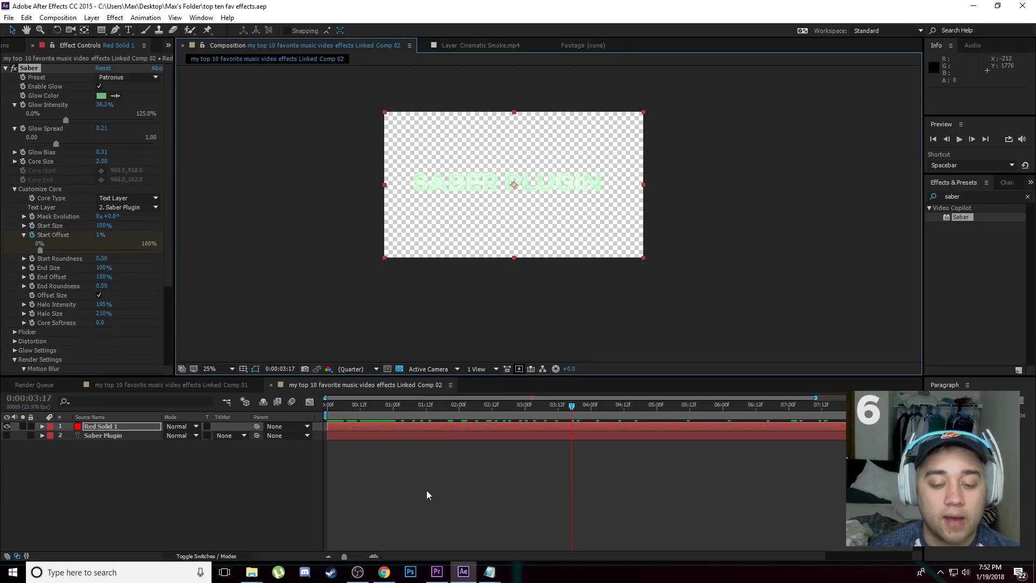
Switch to Premiere Pro and play back the glowing Saber title over the Cinematic Smoke clip
click(437, 572)
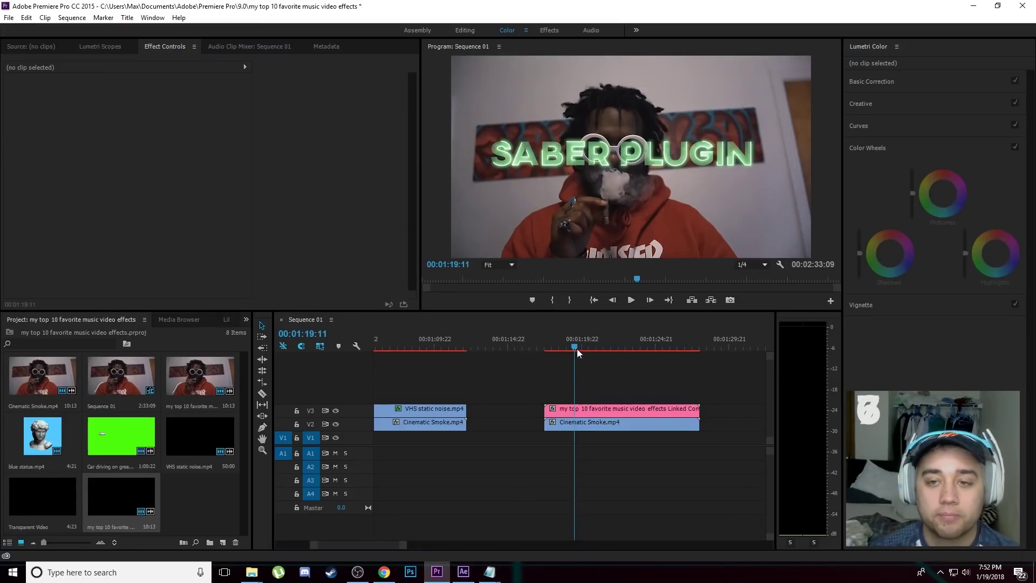
click(631, 300)
click(632, 300)
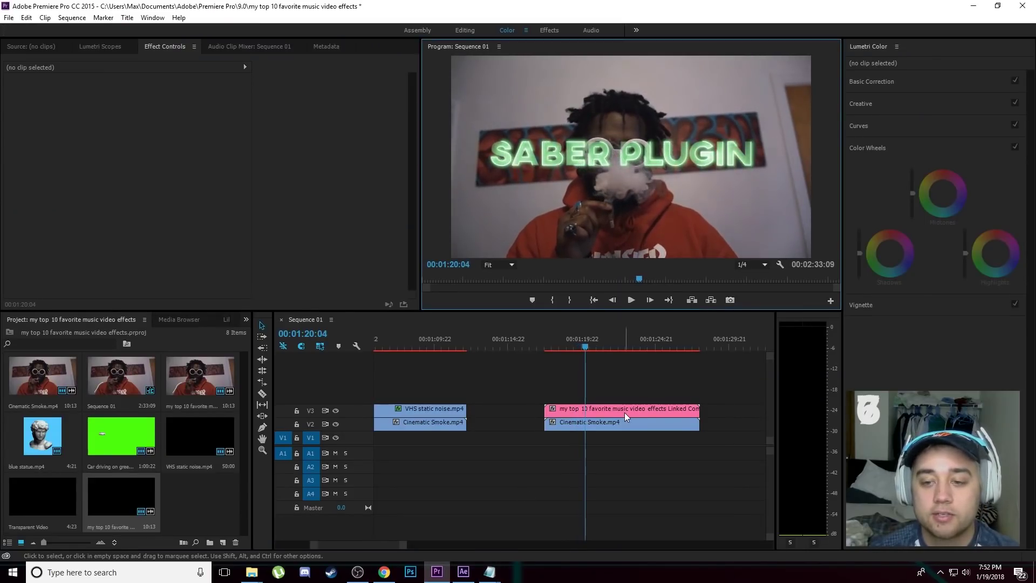
Scale the Saber title's linked composition clip down around the centre of the frame
click(624, 412)
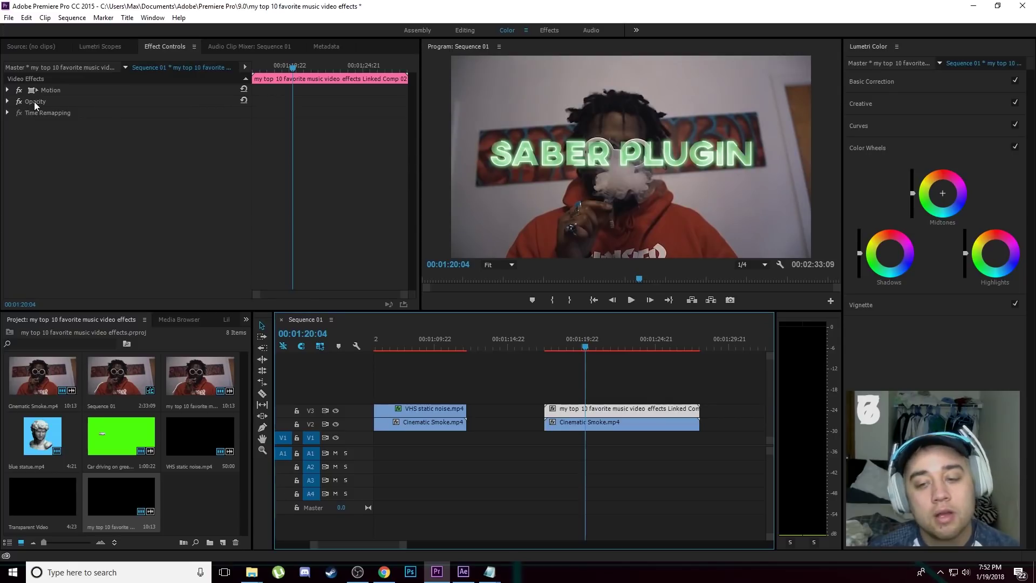
click(661, 400)
click(630, 408)
click(34, 90)
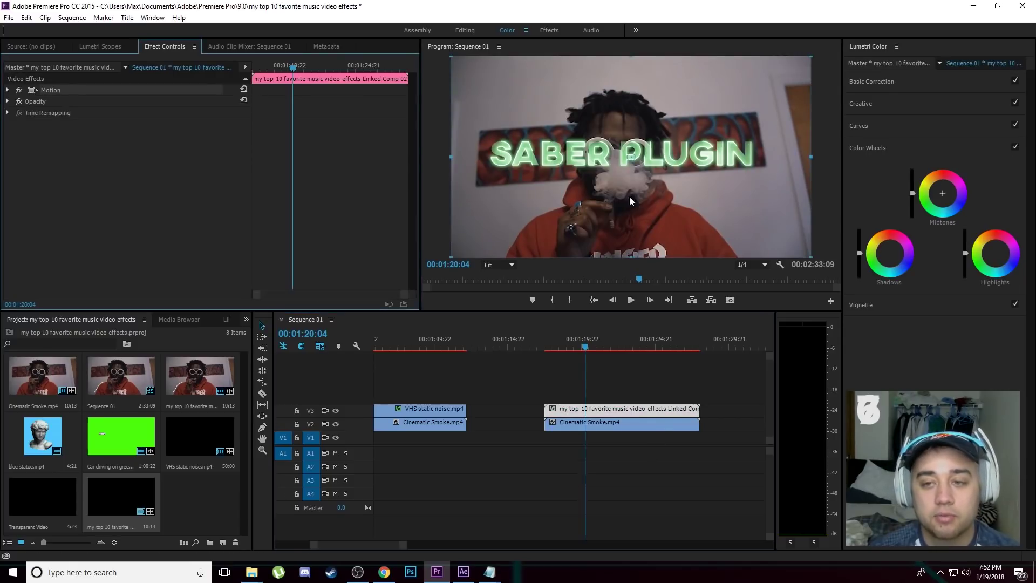
drag(811, 254, 740, 220)
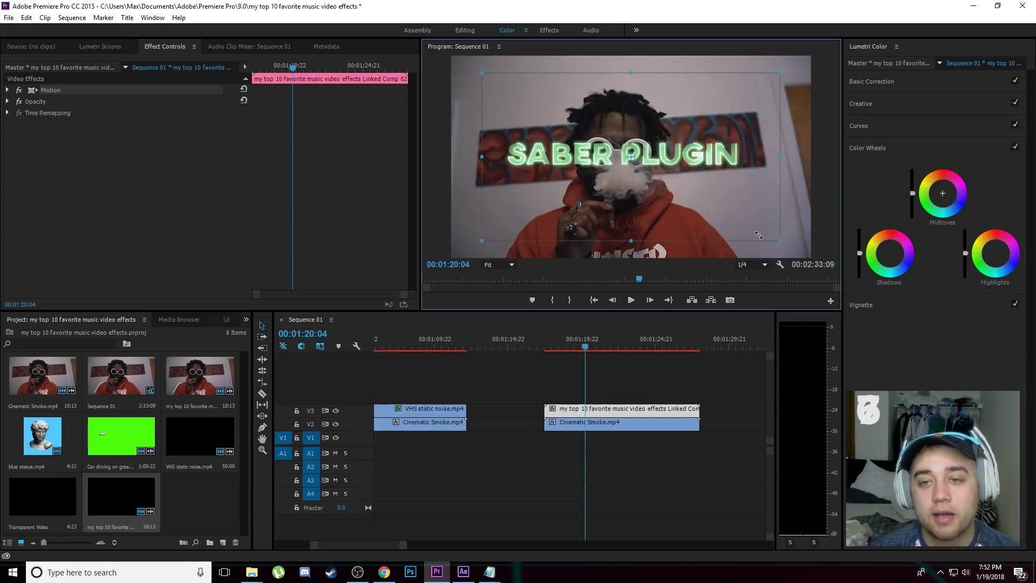
Move the playhead to 00:01:35:09 on the Cinematic Smoke clip that follows the Saber title clip
click(649, 374)
key(minus)
drag(636, 342, 654, 387)
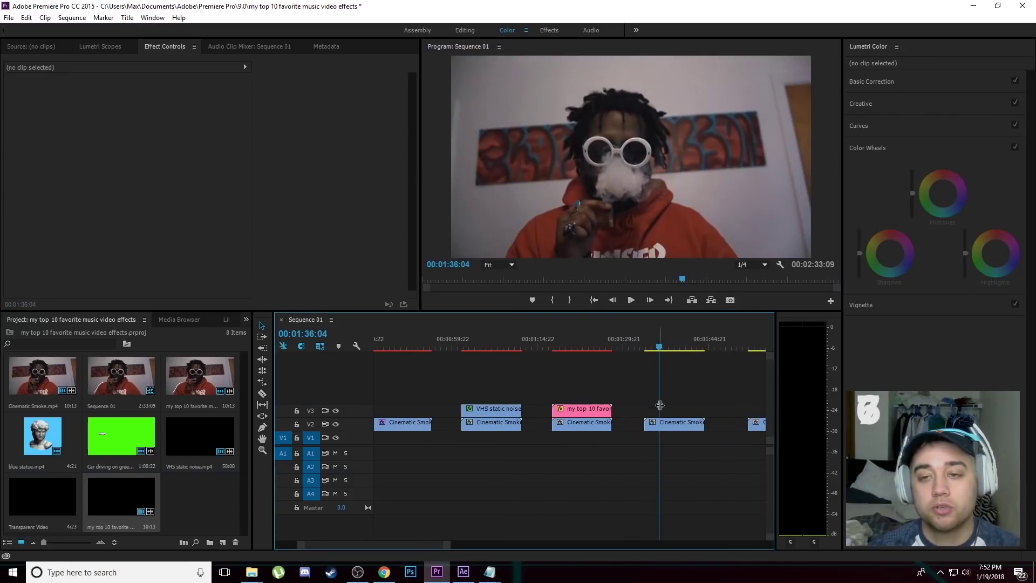
key(minus)
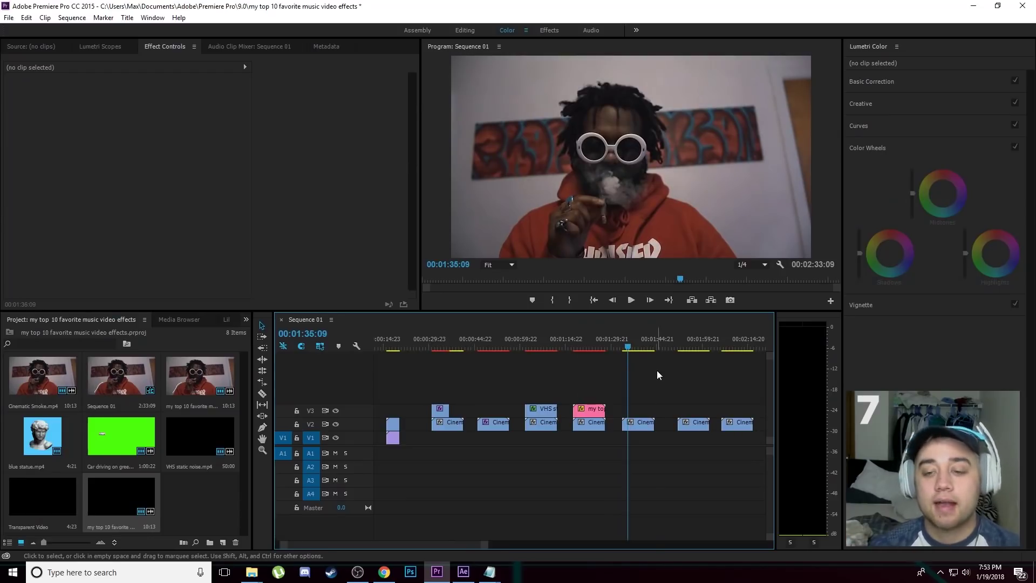
key(minus)
key(minus)
key(equal)
key(equal)
key(equal)
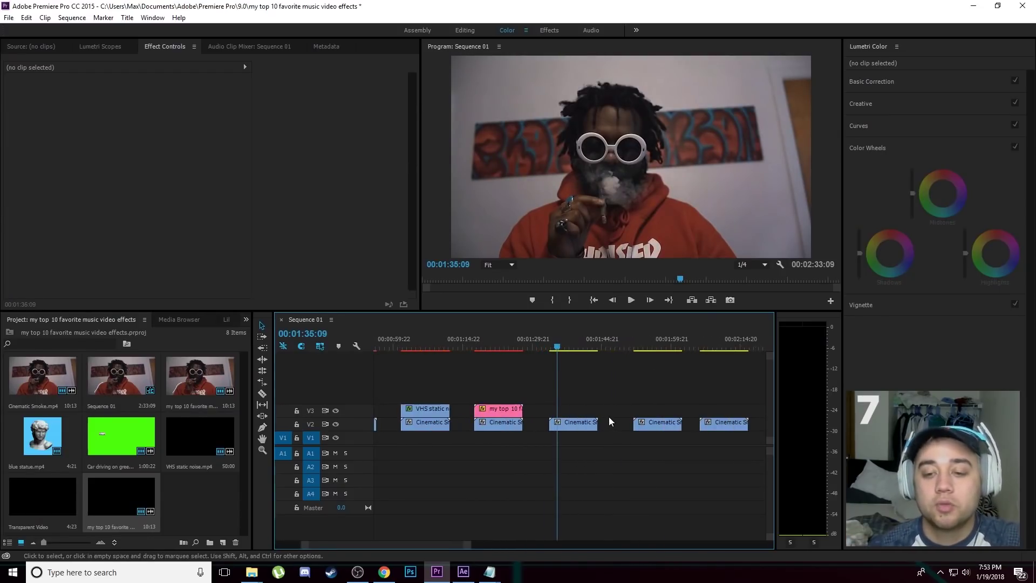
Find the Trippy Hue Cycle preset, apply it to the Cinematic Smoke clip under the playhead and play the clip back
click(246, 320)
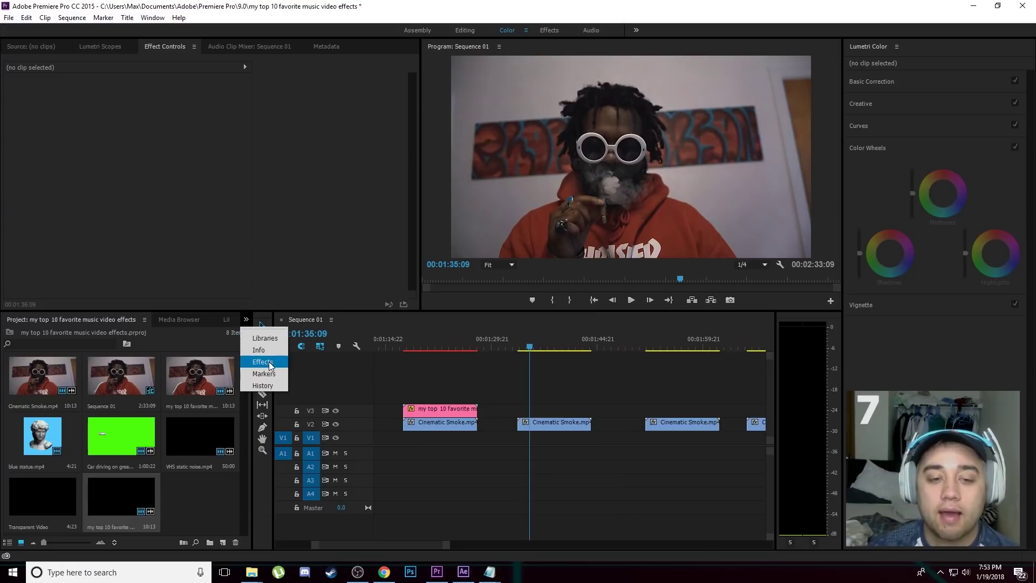
click(269, 362)
click(111, 334)
click(100, 333)
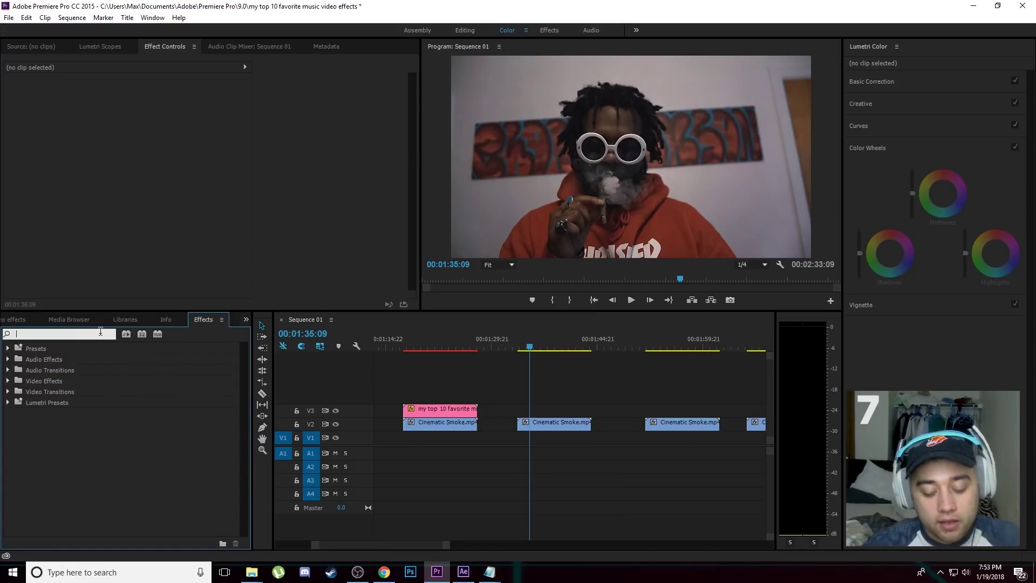
text(max novak)
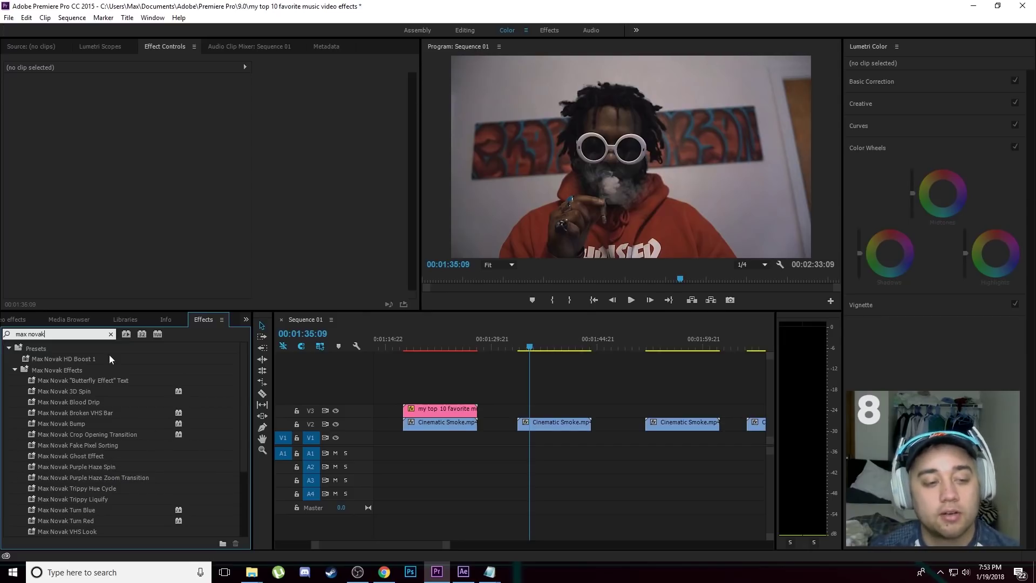
scroll(96, 469, down, 1)
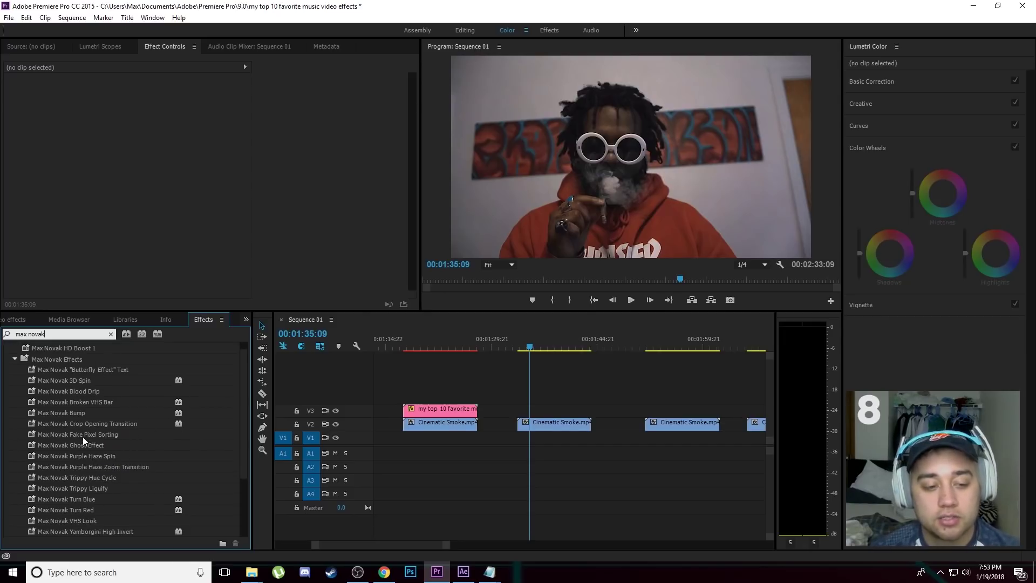
drag(92, 477, 539, 423)
key(space)
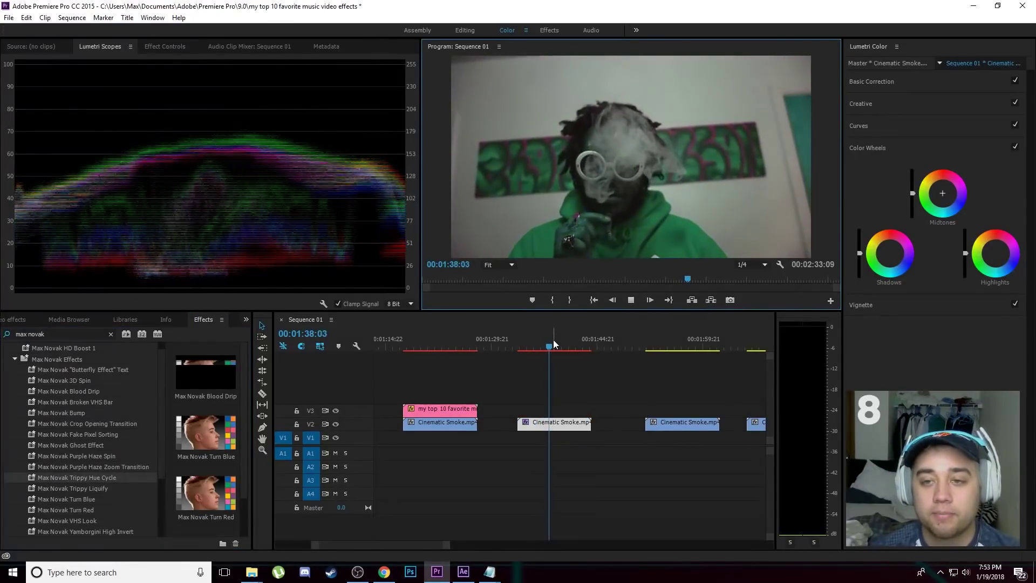
click(631, 300)
Find the Change Color effect and apply it to the Cinematic Smoke clip at 00:01:53:13
drag(526, 364, 665, 360)
scroll(681, 400, down, 5)
scroll(685, 405, up, 3)
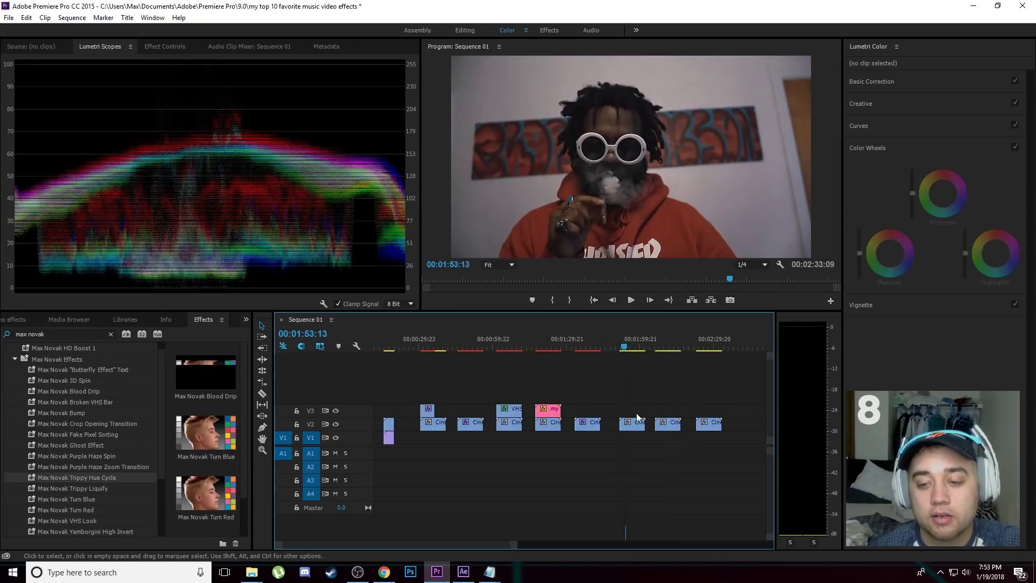
scroll(665, 400, up, 1)
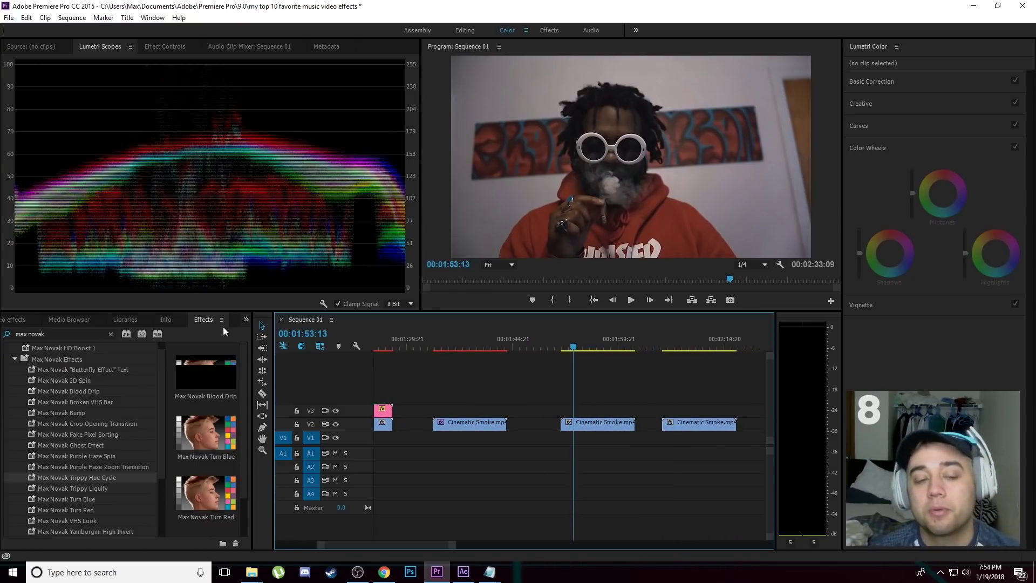
click(110, 334)
click(88, 330)
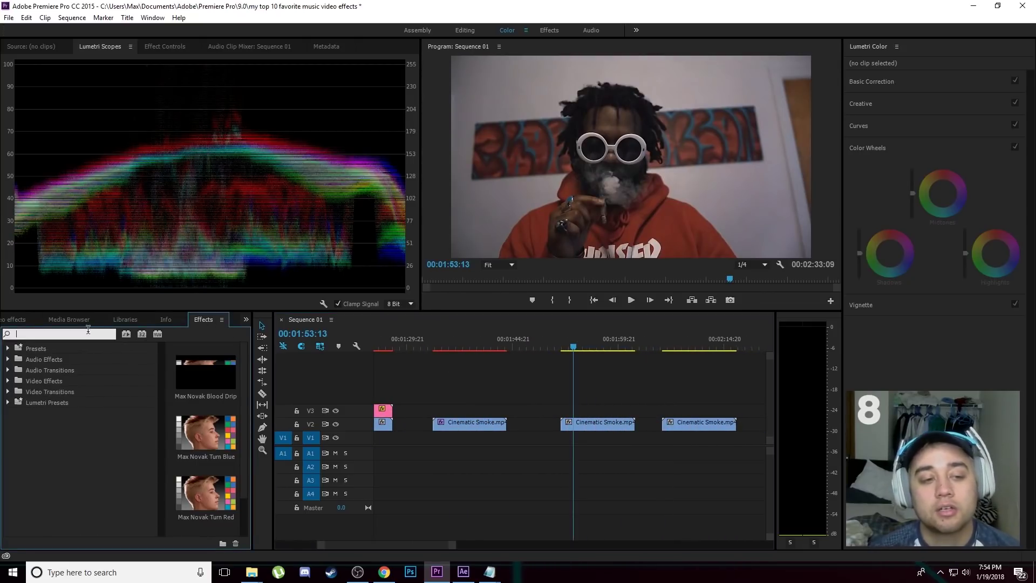
text(color)
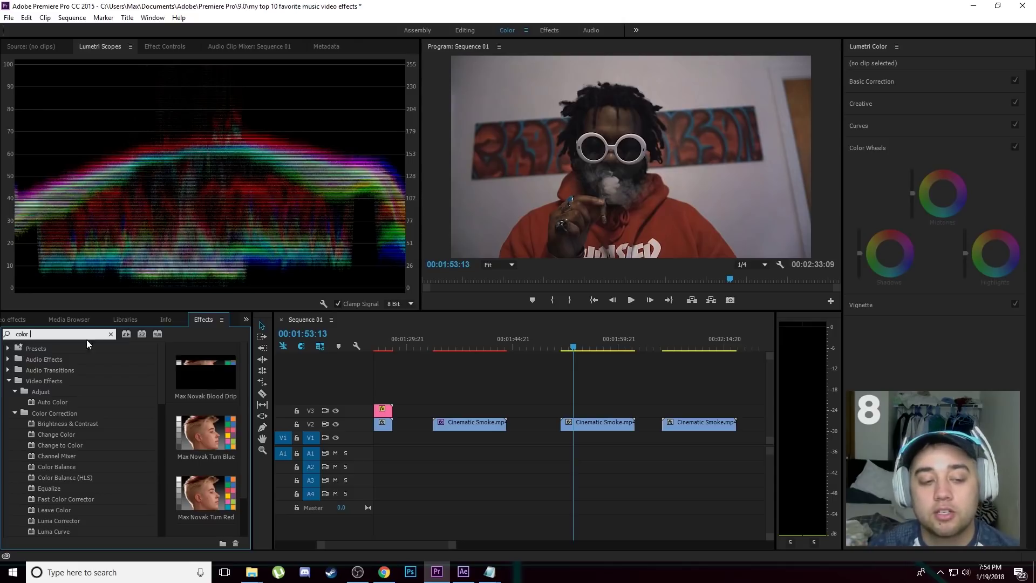
drag(56, 442, 594, 424)
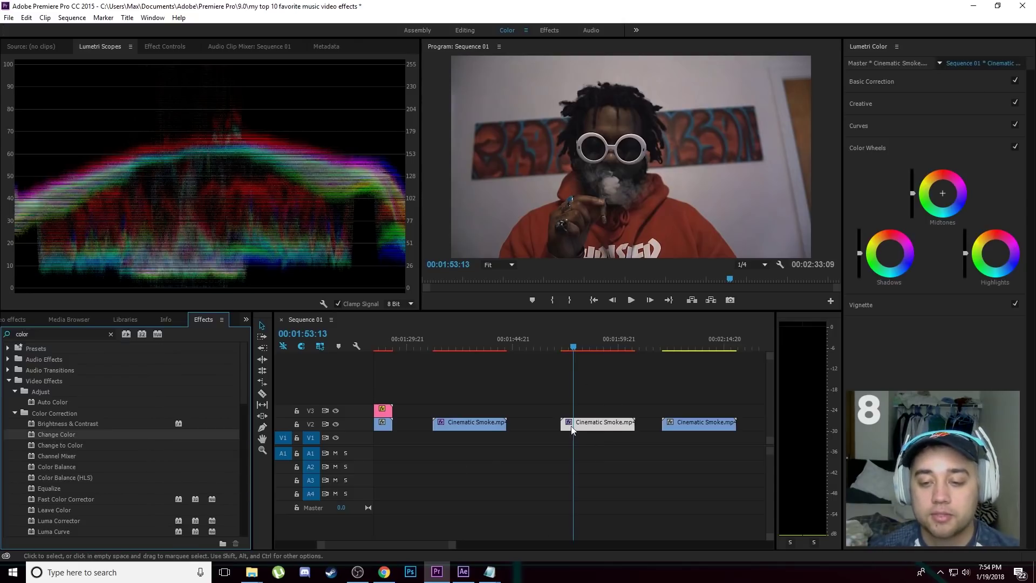
Sample the hoodie's red as the Color To Change in the Change Color effect
click(157, 48)
click(143, 192)
click(669, 224)
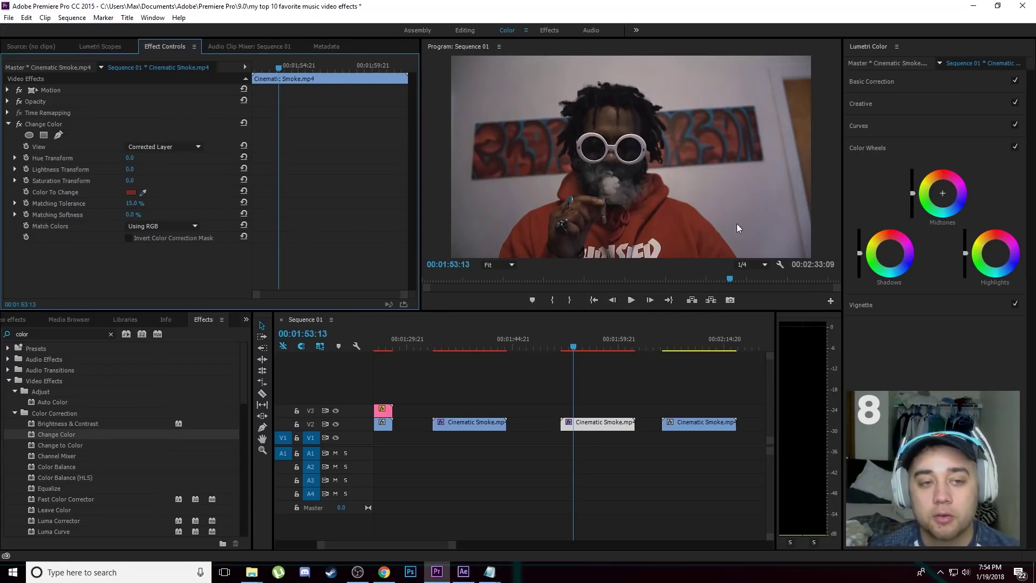
Try out the Hue Transform, and add its first keyframe at 0.0 at the clip's start, 00:01:51:18
click(15, 158)
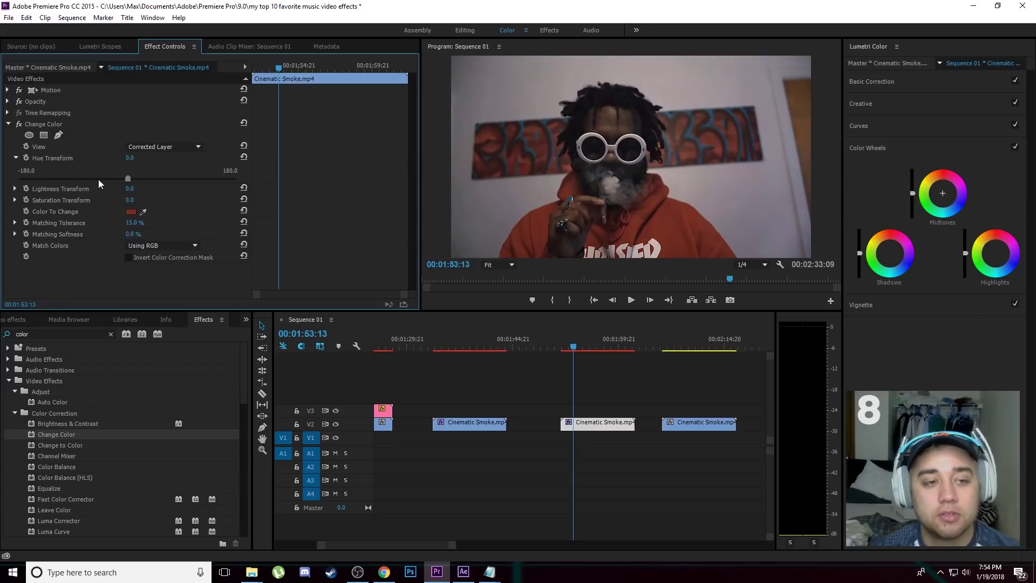
drag(131, 177, 207, 179)
click(562, 348)
click(26, 157)
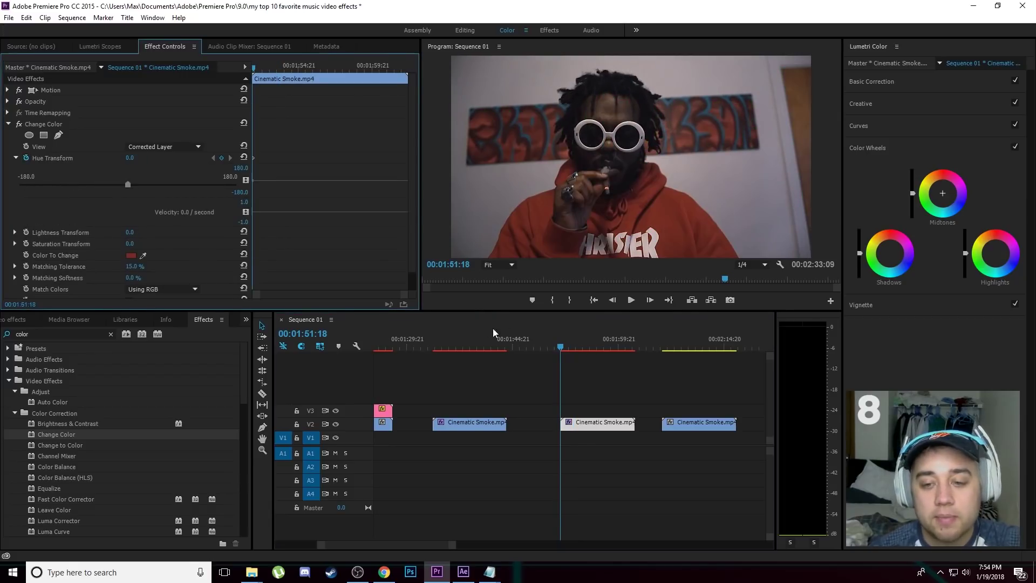
Add a second Hue Transform keyframe with a higher value at 00:01:55:12 and scrub back through the colour change
drag(561, 348, 587, 348)
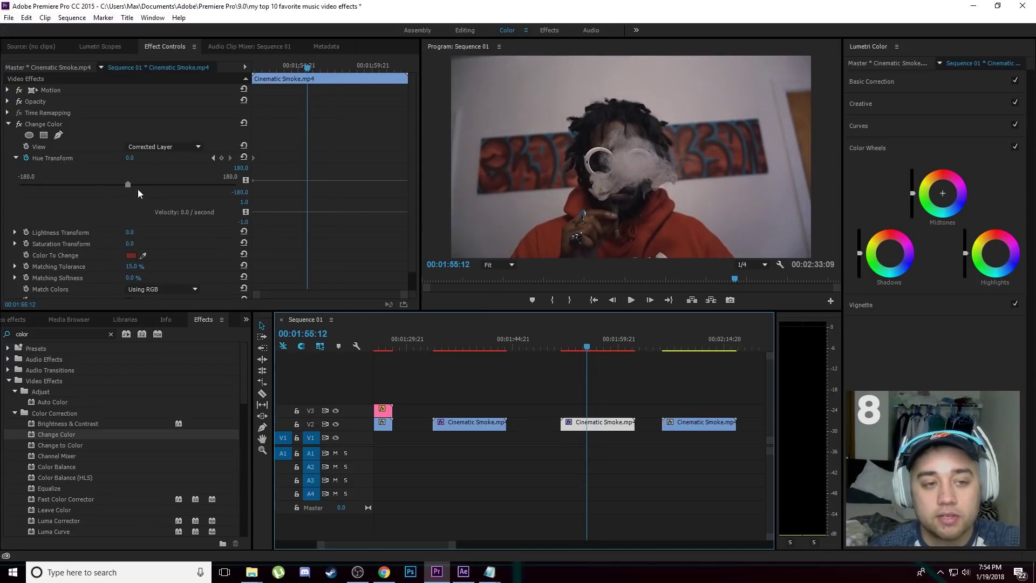
drag(130, 183, 196, 184)
key(=)
drag(586, 343, 551, 363)
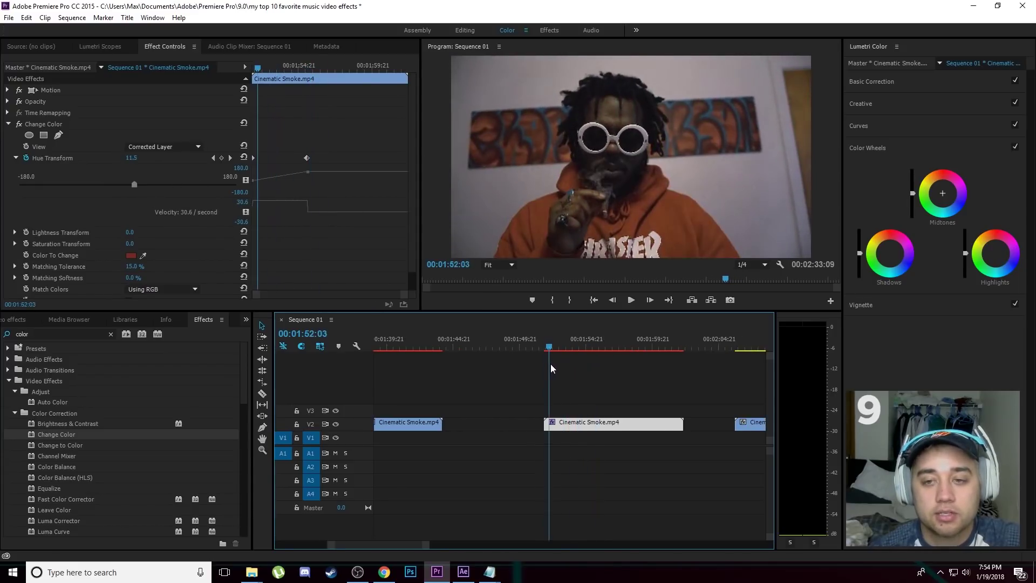
Start a freehand mask for the Change Color effect at the hoodie's shoulder
click(58, 135)
click(540, 193)
click(649, 410)
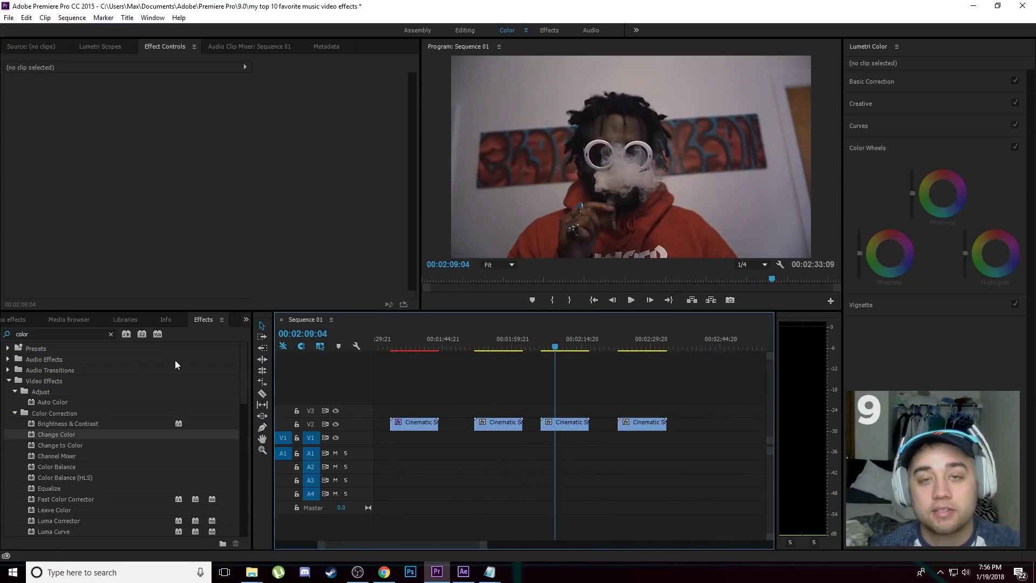
Find the Sapphire S_Flicker effect, apply it to the third Cinematic Smoke clip on the timeline and preview the flicker
click(111, 334)
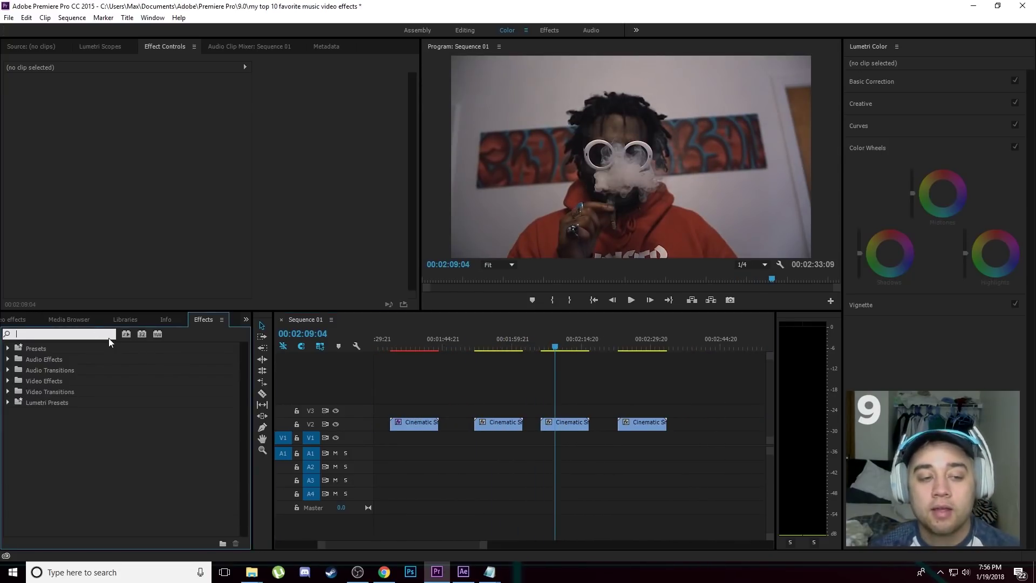
text(flicker)
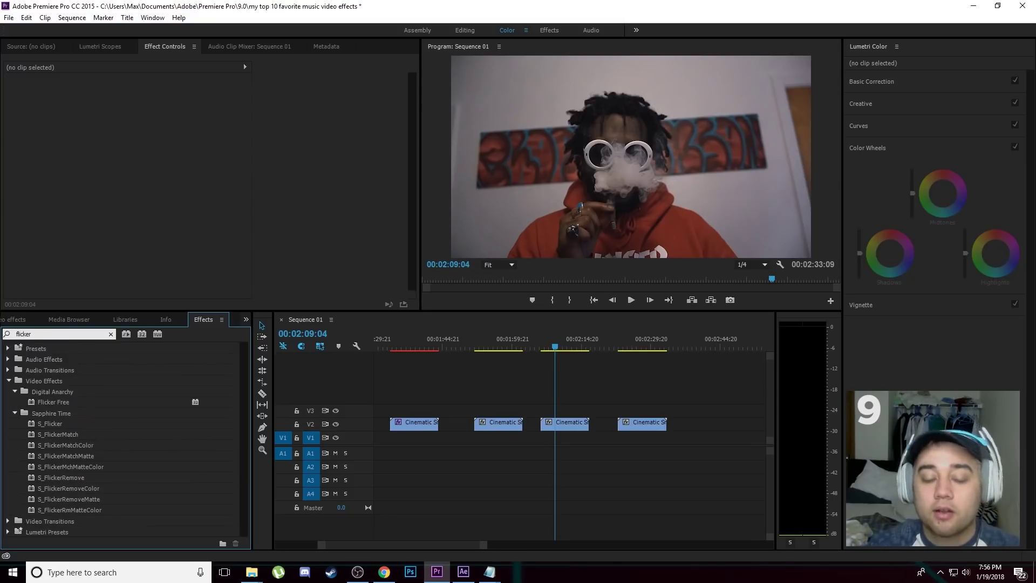
drag(68, 422, 565, 422)
click(573, 346)
drag(575, 350, 552, 347)
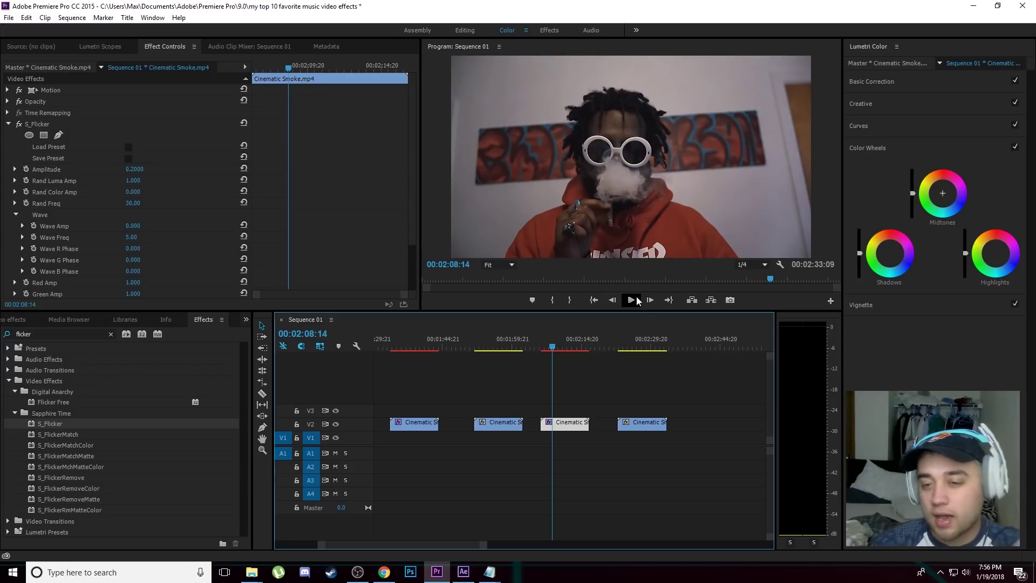
click(631, 300)
Raise the S_Flicker Amplitude to about 0.76 and play back the stronger flicker on the clip
click(15, 170)
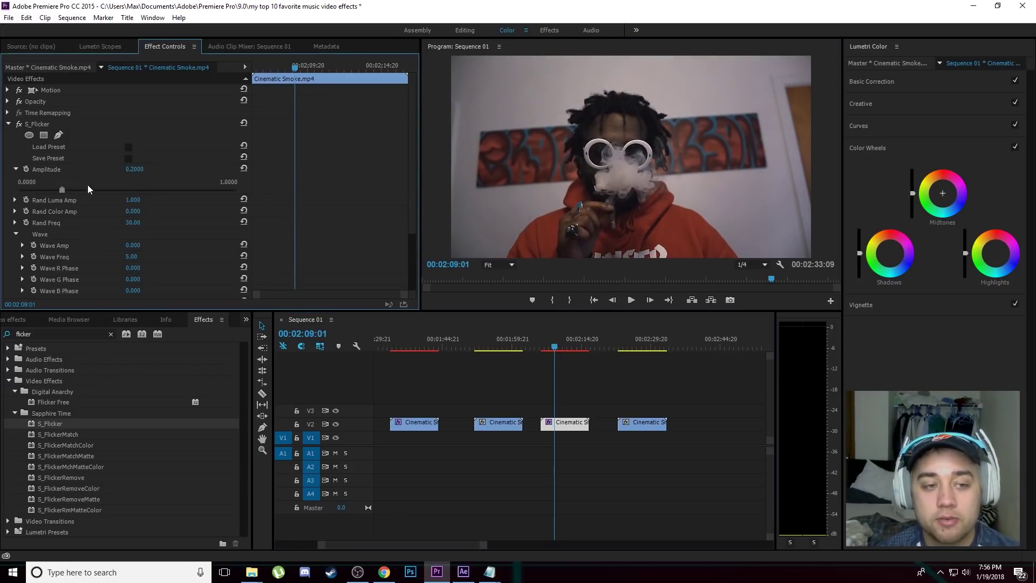
click(183, 190)
click(631, 300)
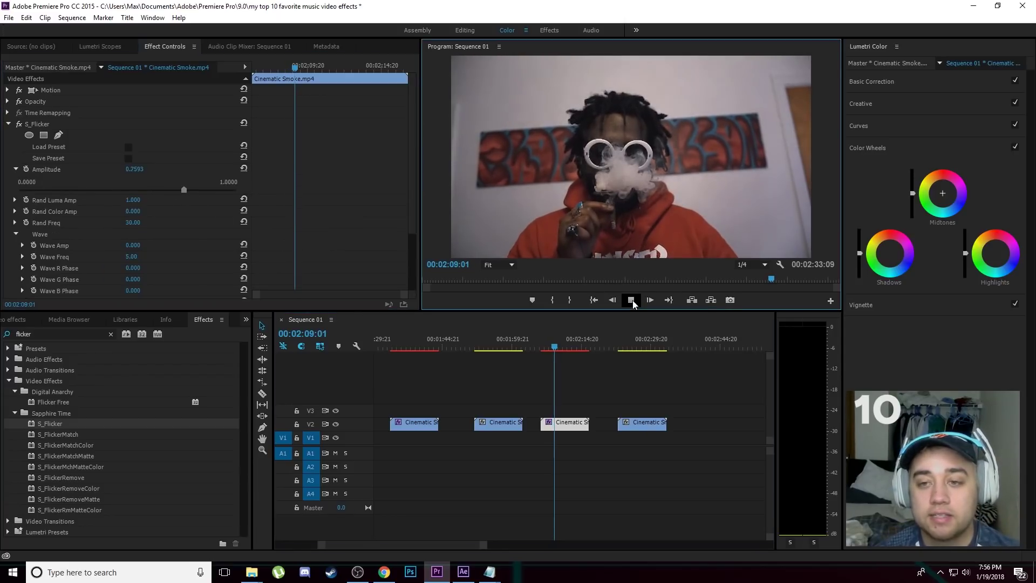
click(632, 300)
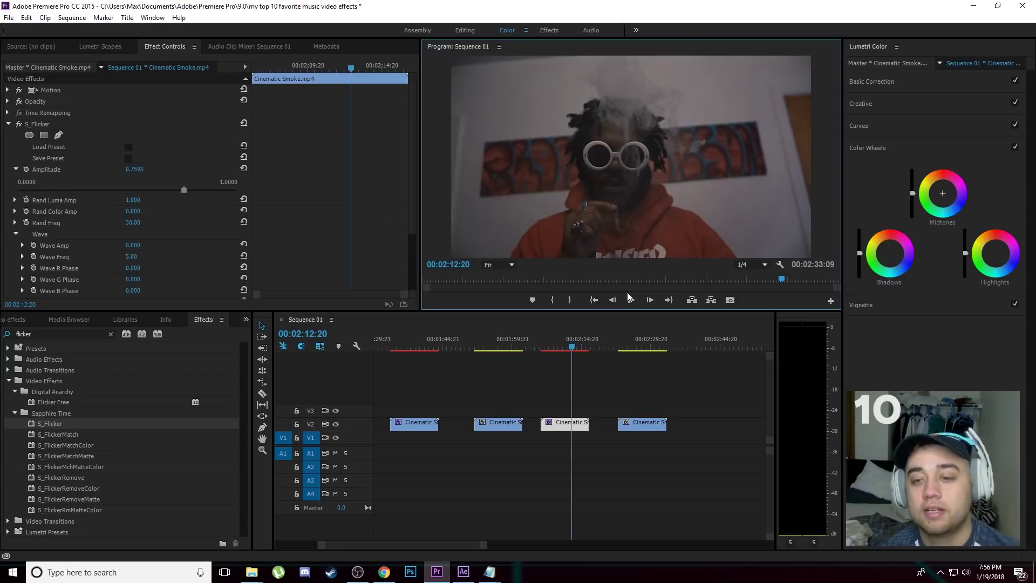
Preview the skeleton arm test.mp4 clip on the timeline up to 00:02:40:06 and clear the clip selection
click(631, 300)
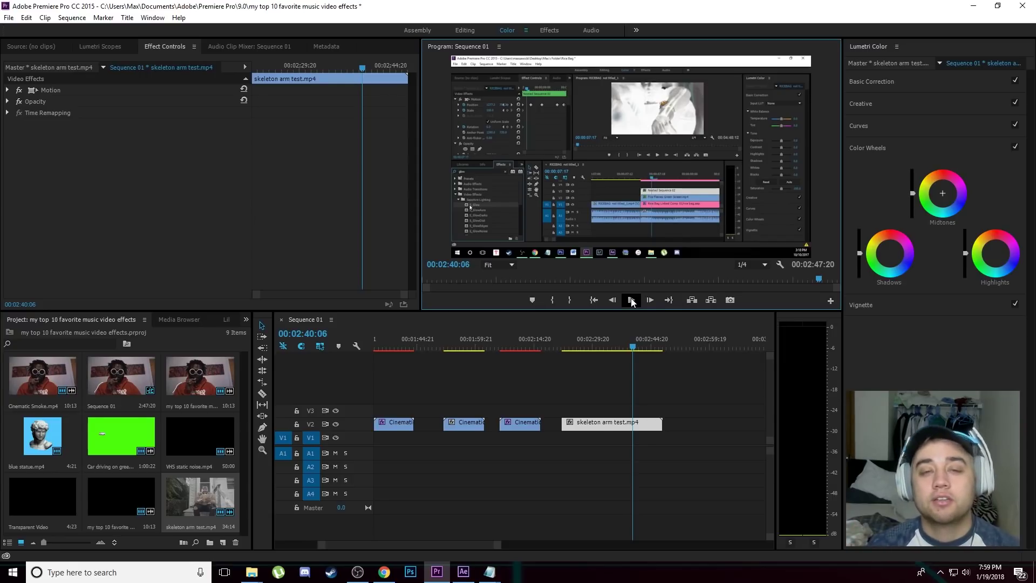
click(642, 511)
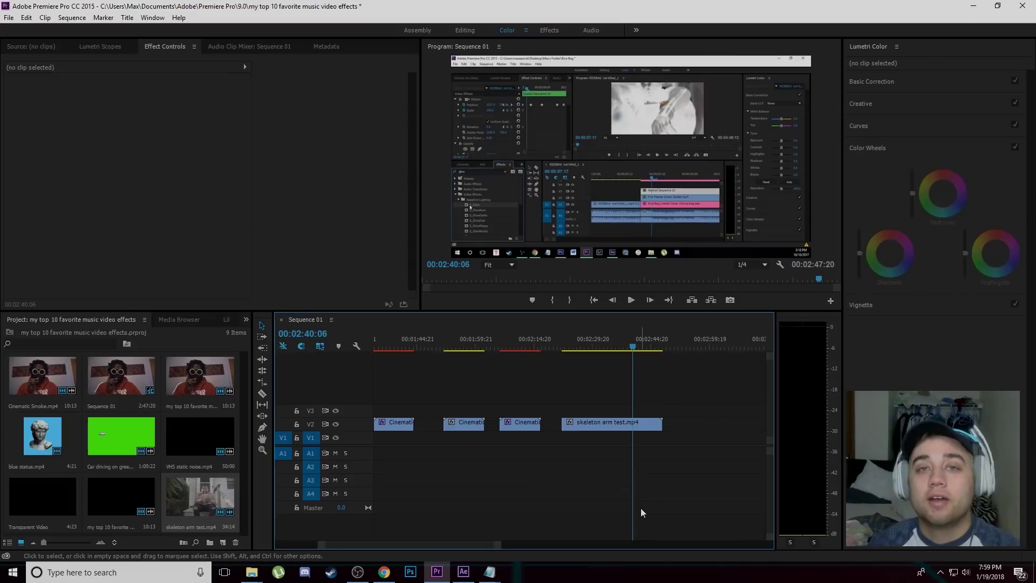